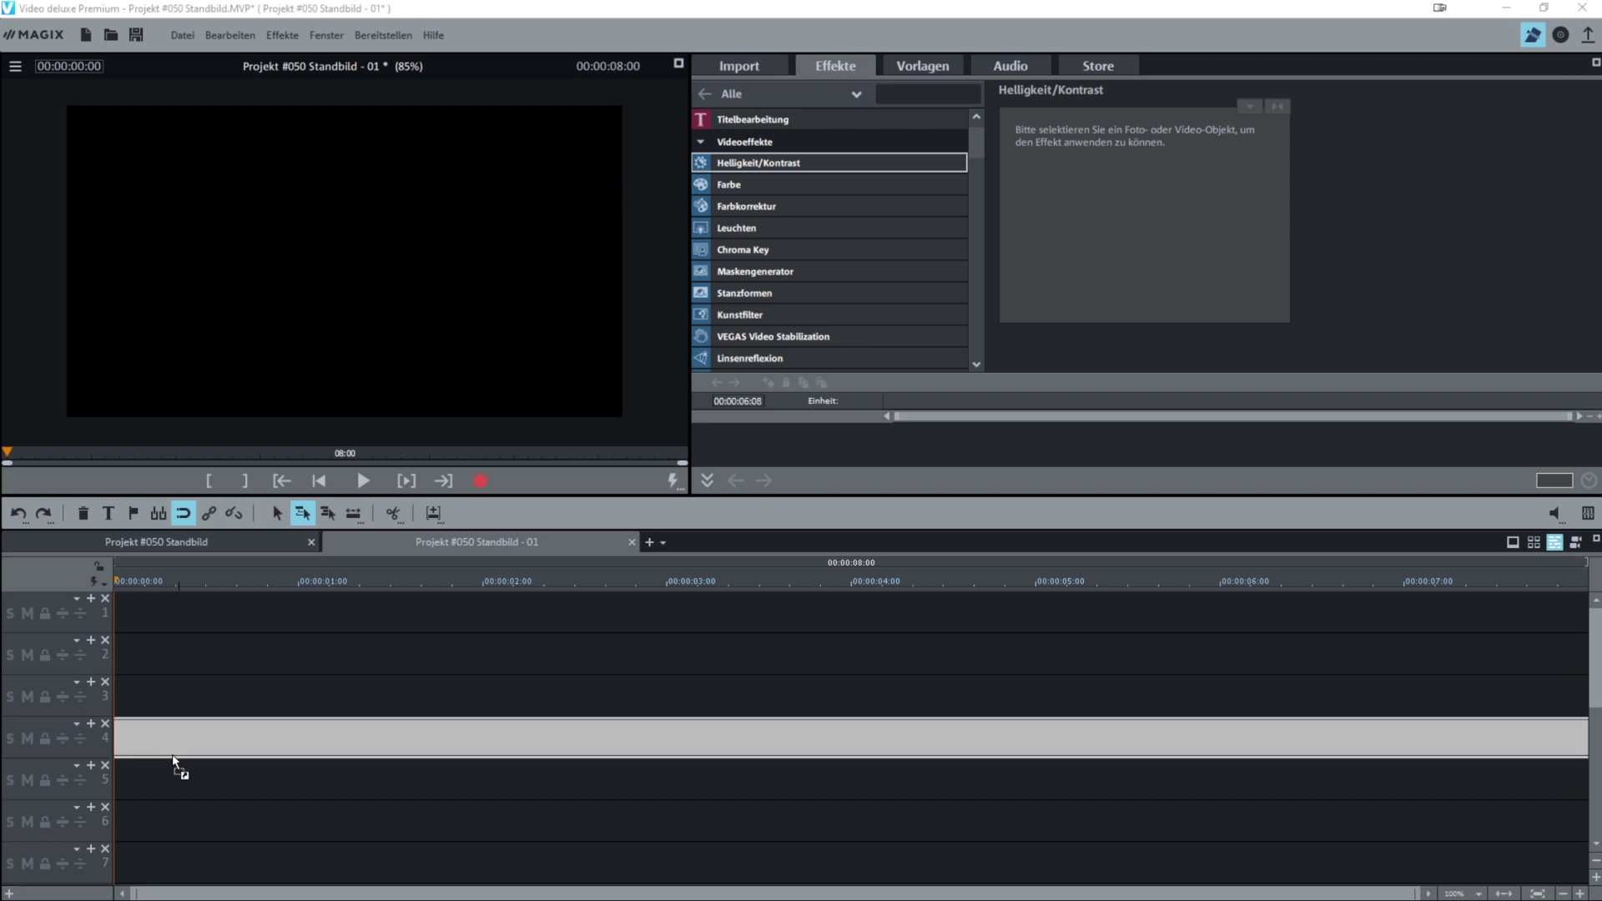
# Place the popcorn clip at the start of track 1 without adapting the film settings, and play it through
pyautogui.moveTo(178, 762); pyautogui.dragTo(167, 622)
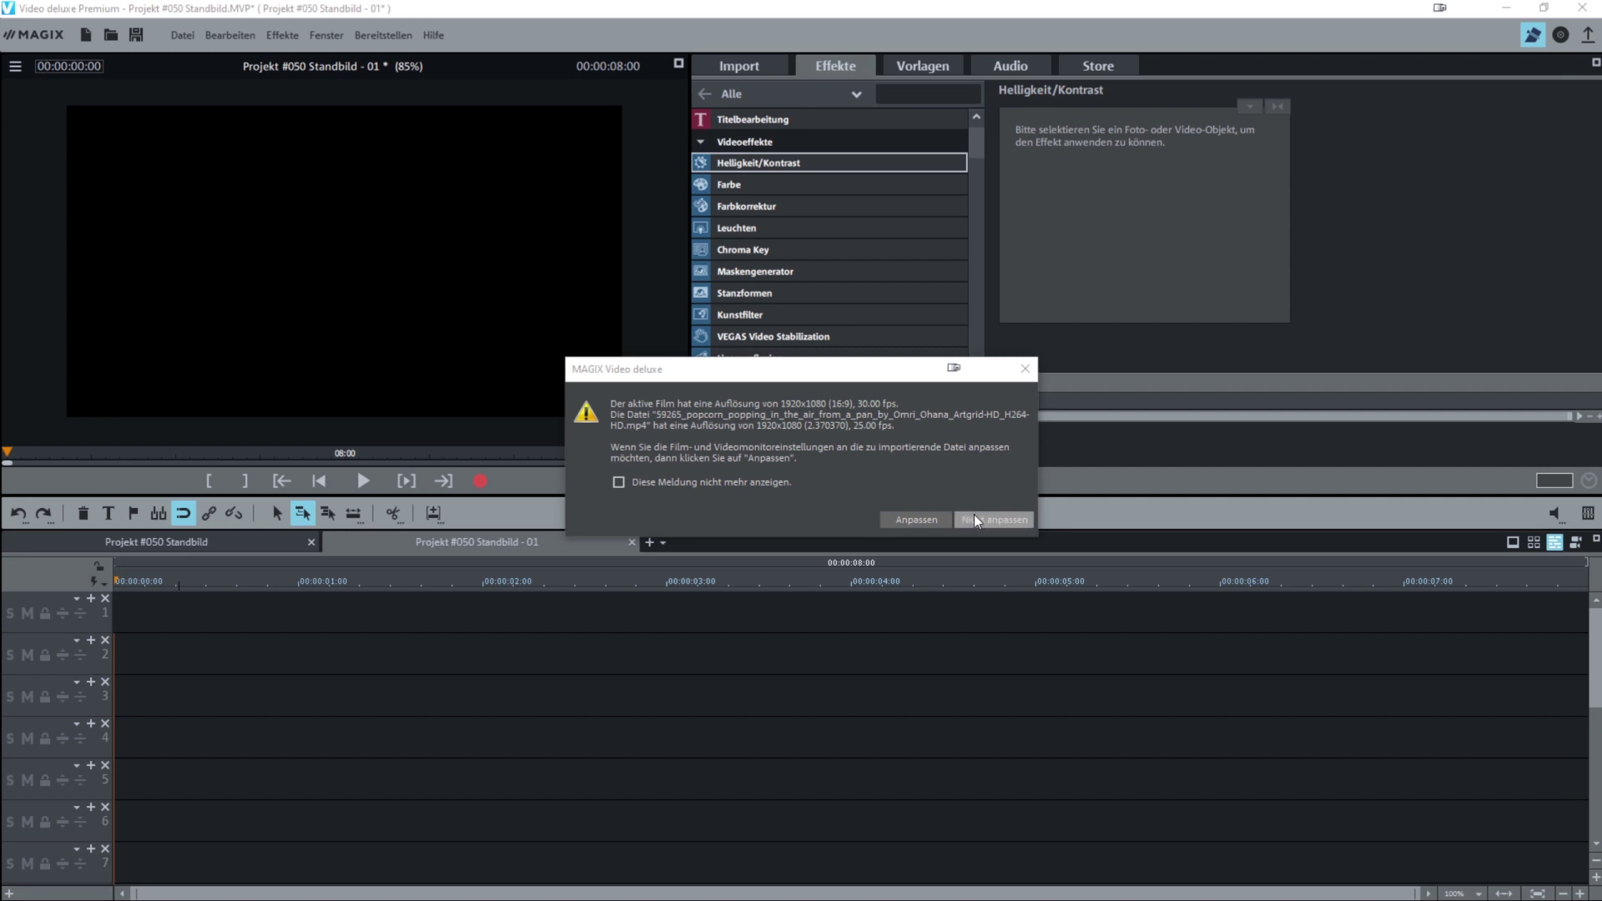
pyautogui.click(984, 521)
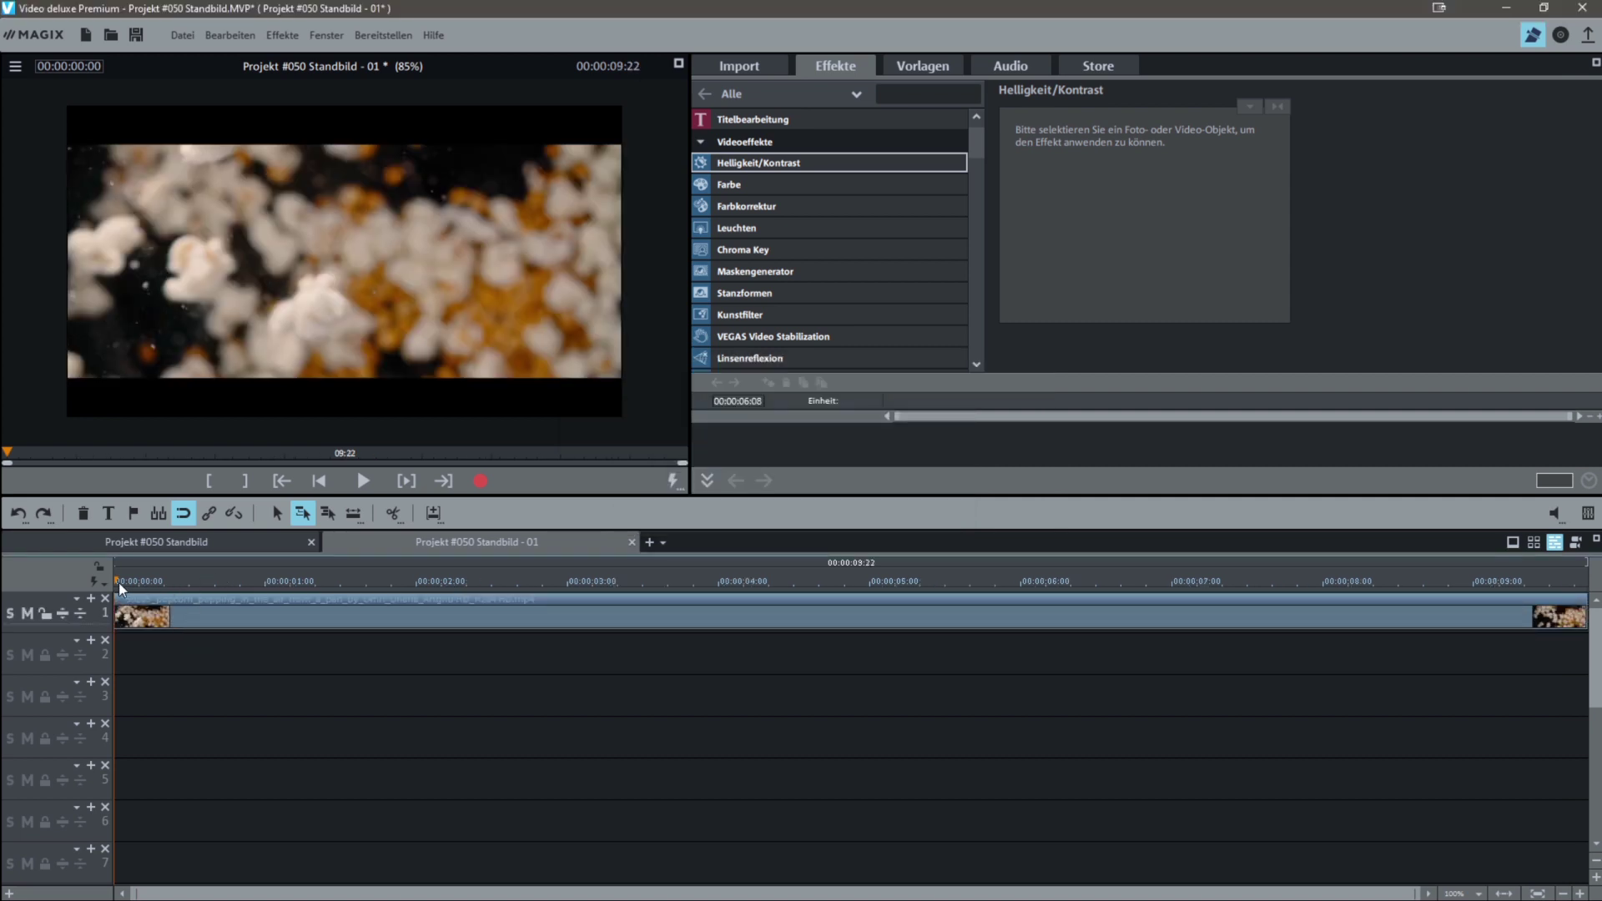
pyautogui.press('space')
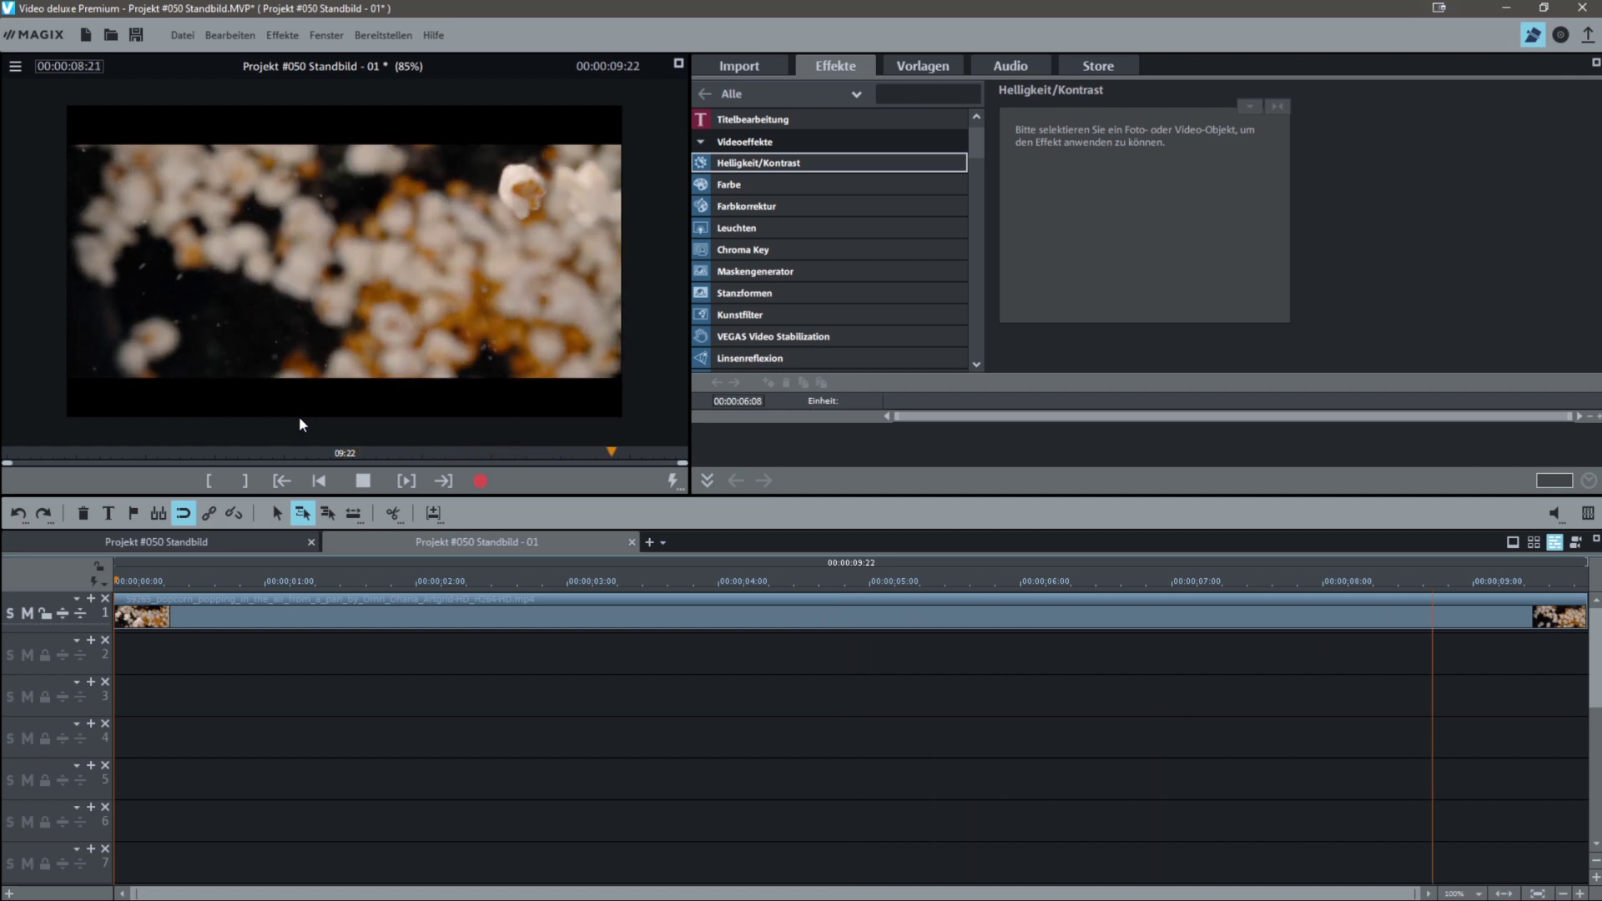
# Split the popcorn clip at 00:00:02:29, where the single popcorn piece is mid-air
pyautogui.click(269, 581)
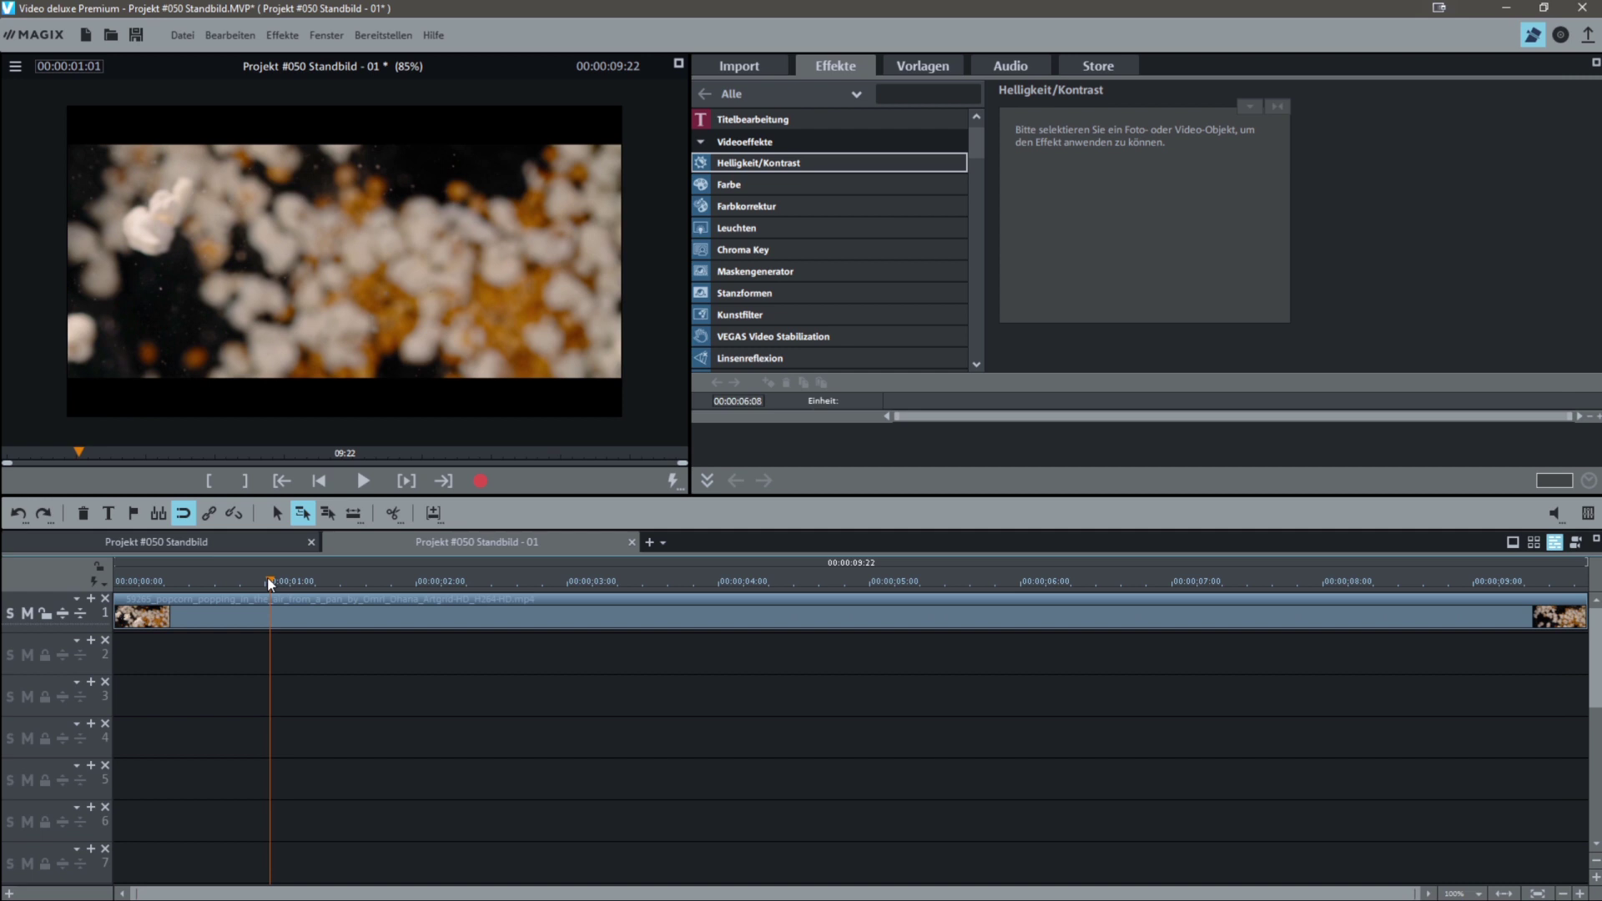
pyautogui.moveTo(271, 583); pyautogui.dragTo(561, 567)
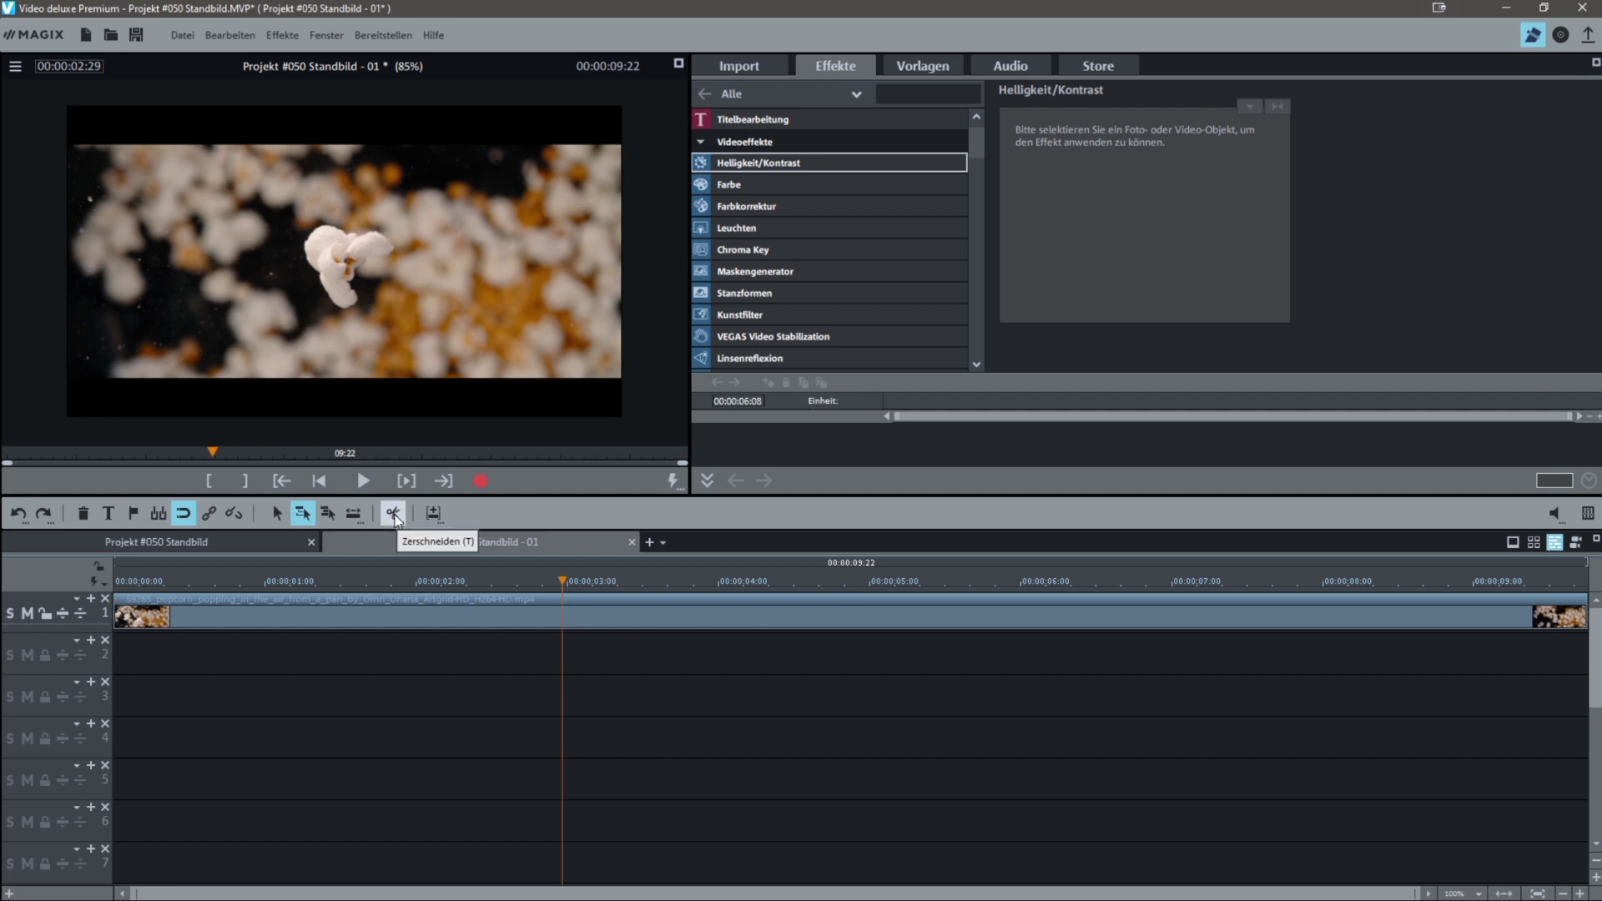
pyautogui.click(523, 615)
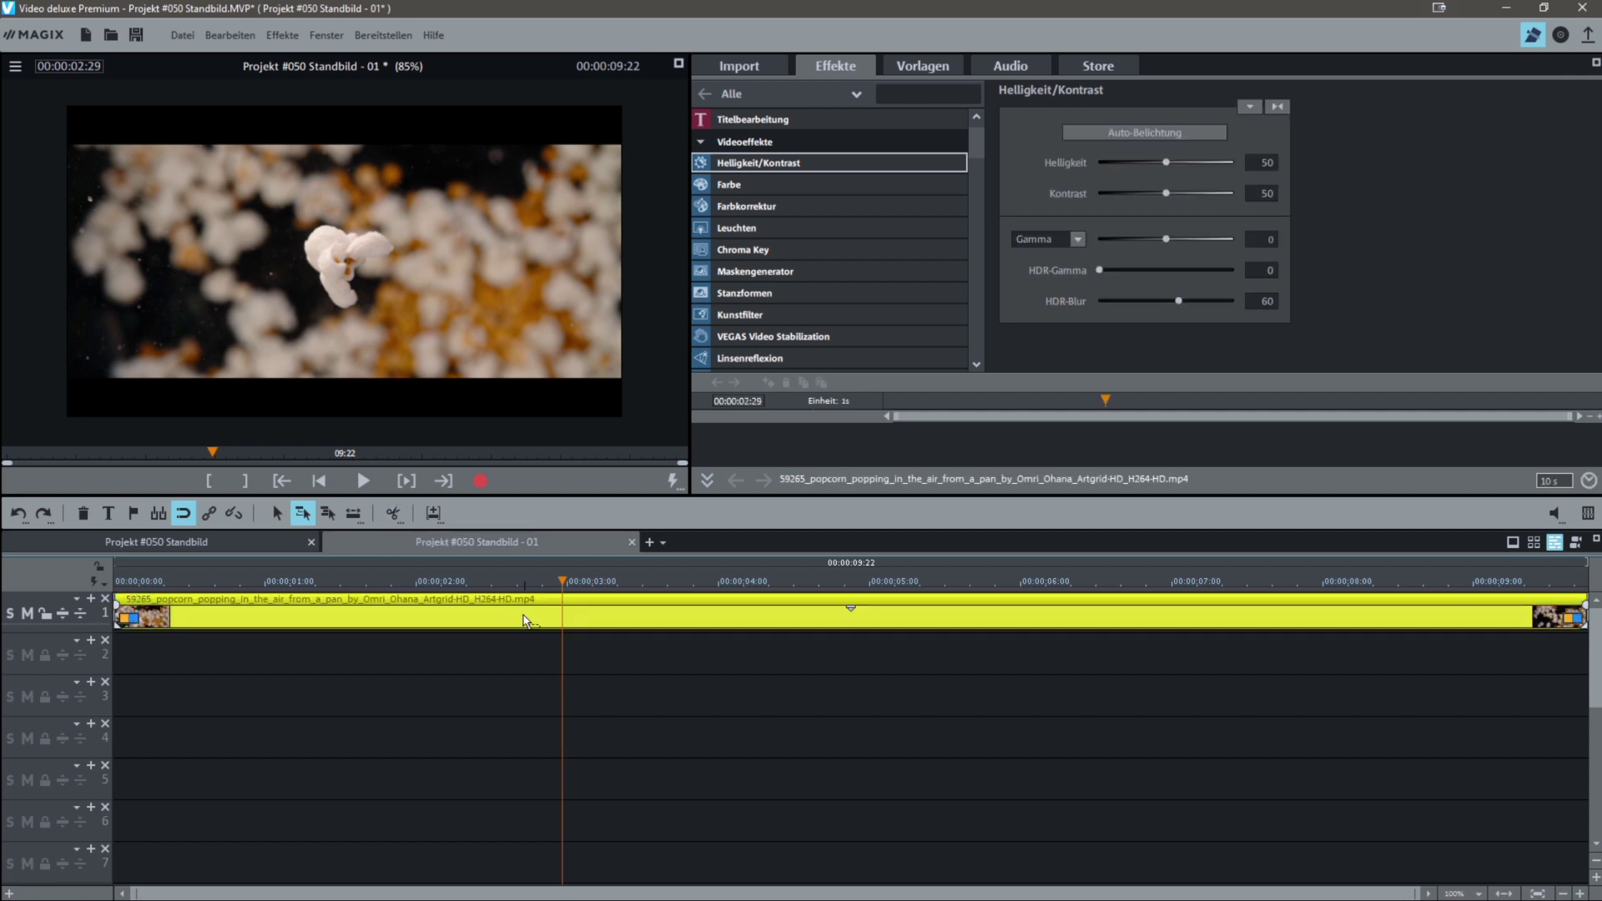
pyautogui.click(397, 519)
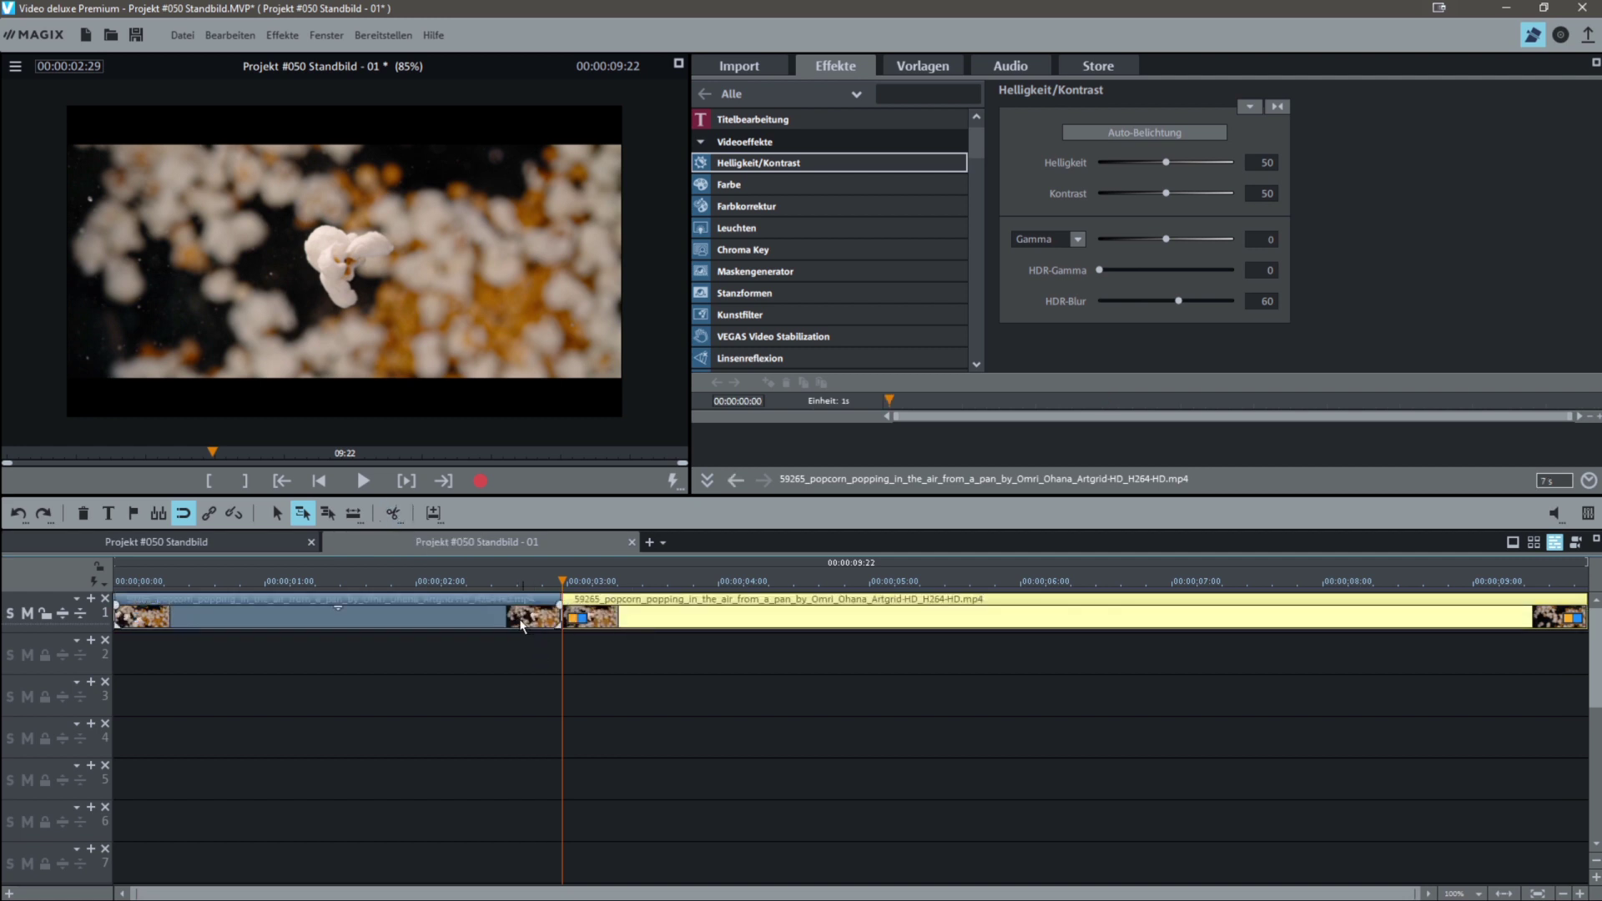
pyautogui.click(519, 693)
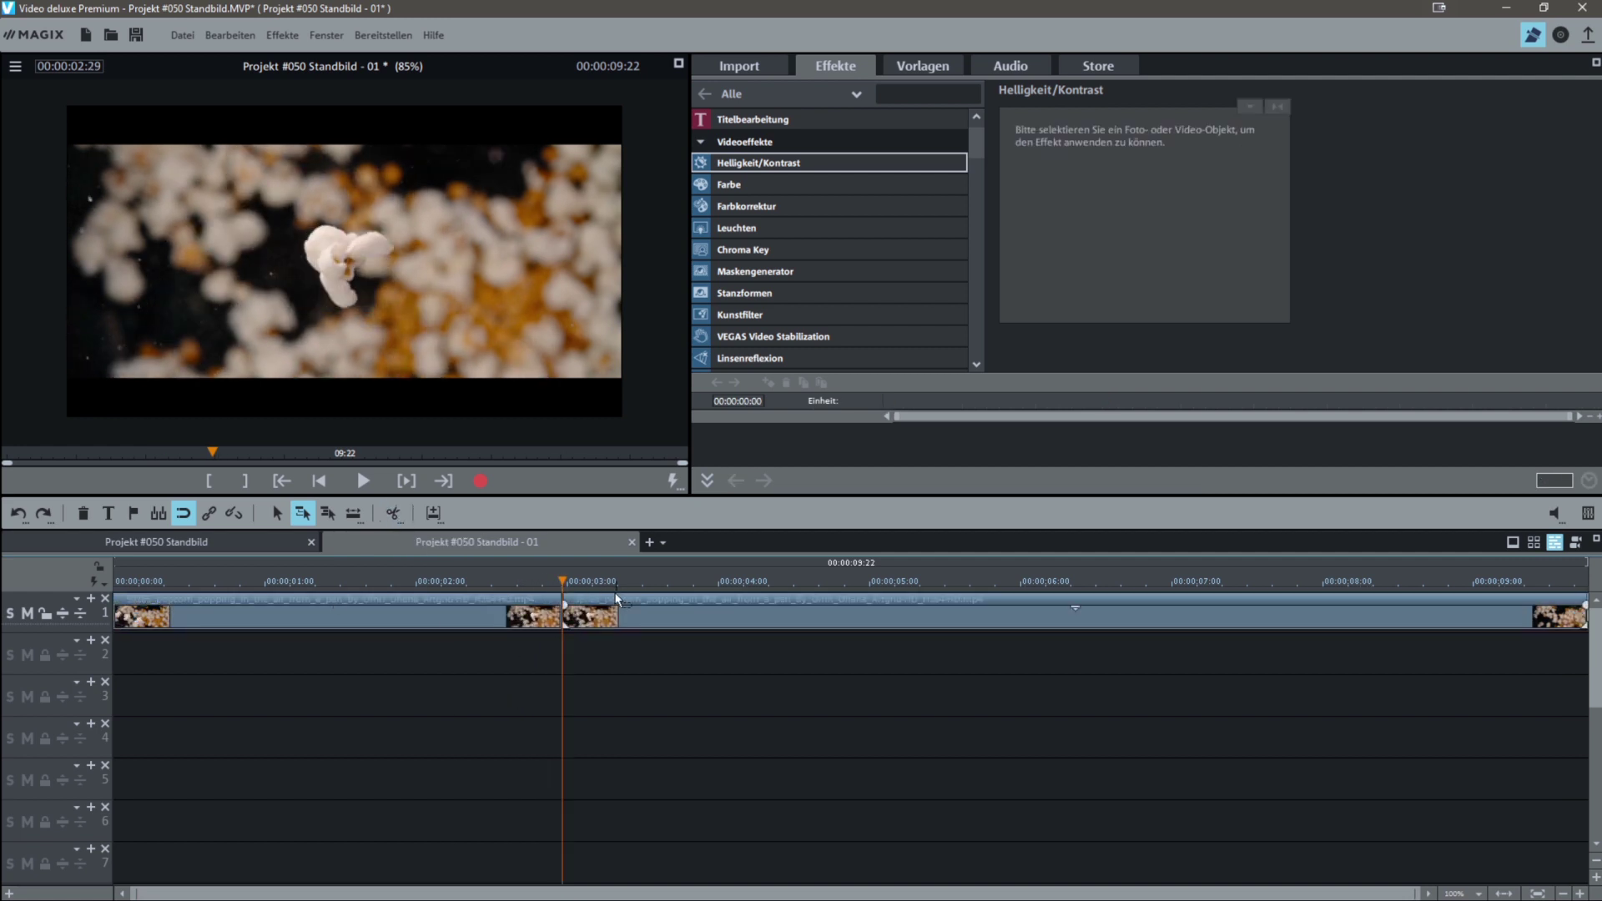
# Shift the rear part of the popcorn clip about one second later and fill the gap with a still image
pyautogui.moveTo(618, 603); pyautogui.dragTo(784, 601)
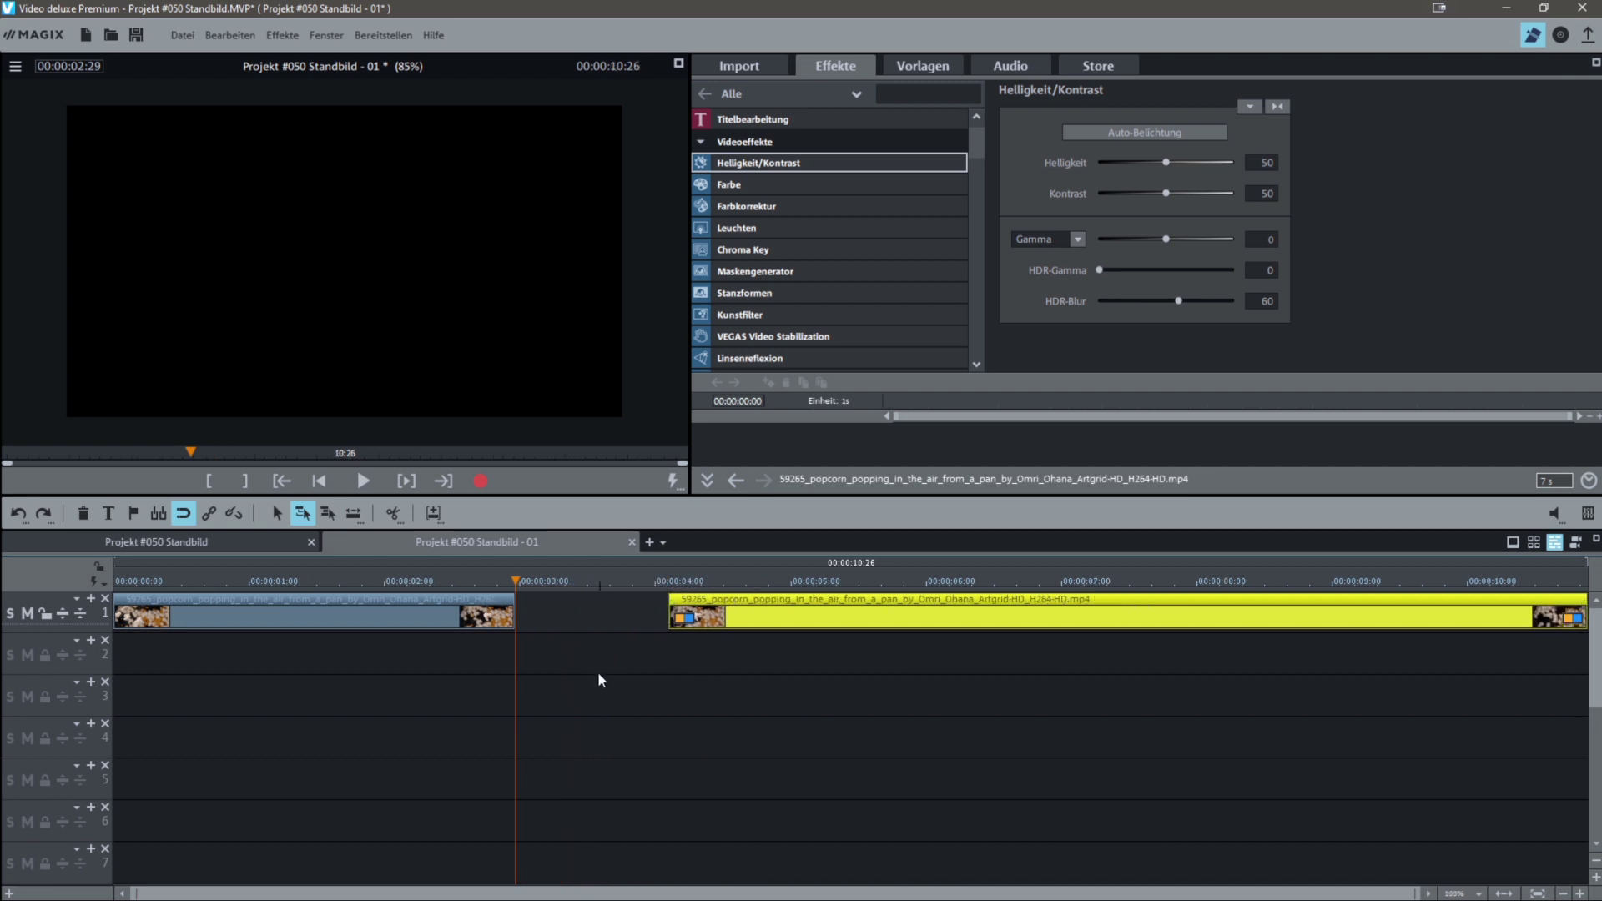
pyautogui.click(578, 616)
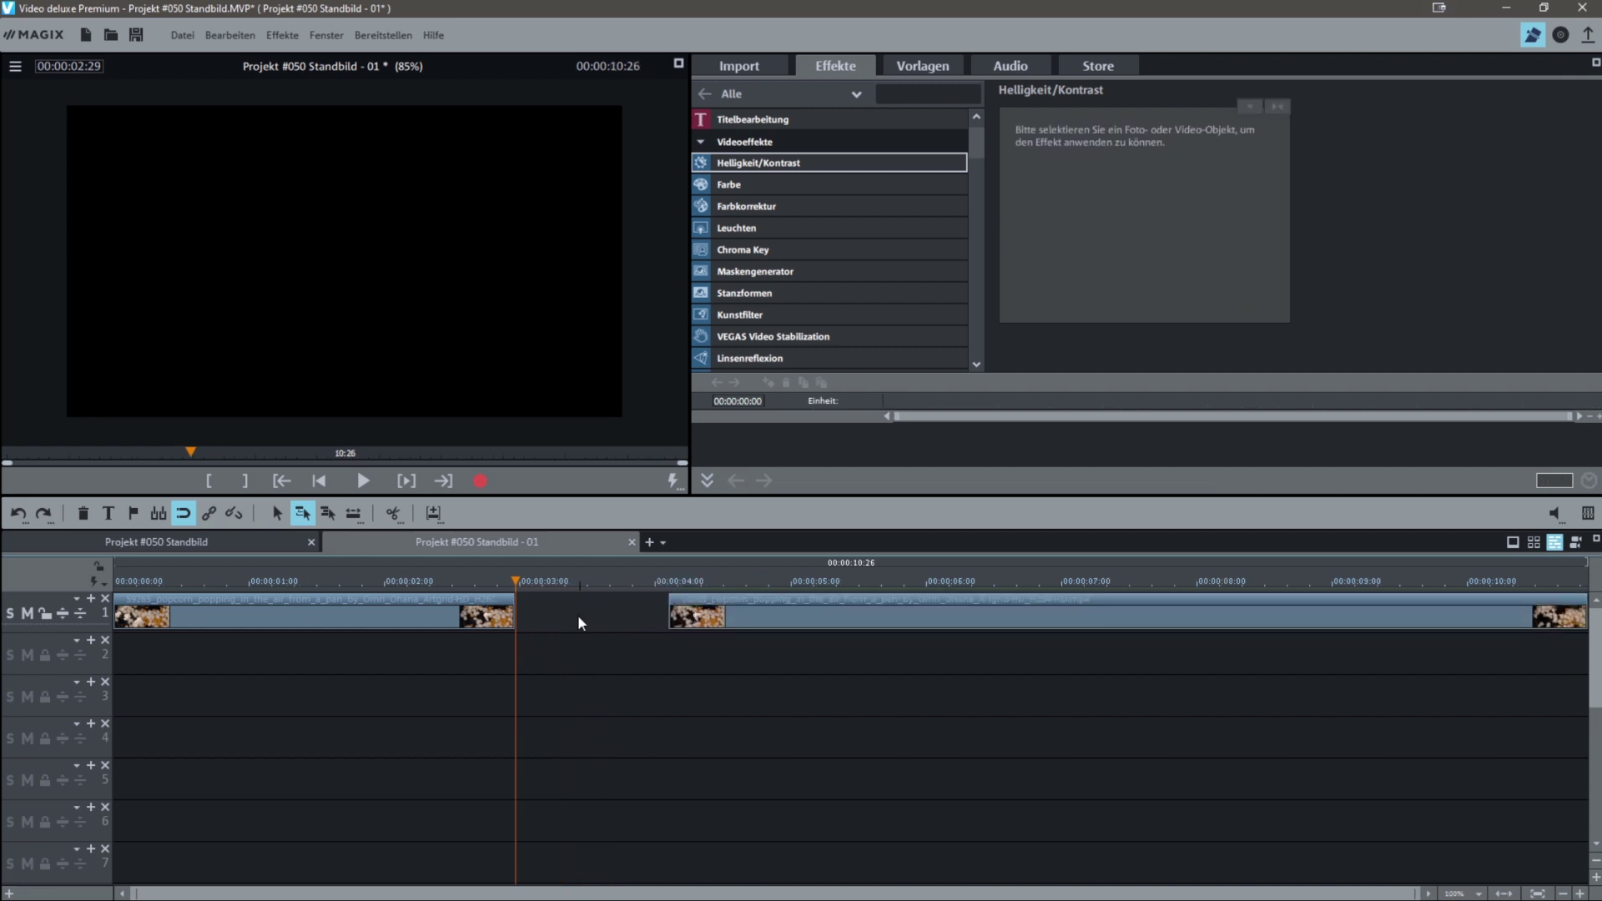
pyautogui.rightClick(580, 622)
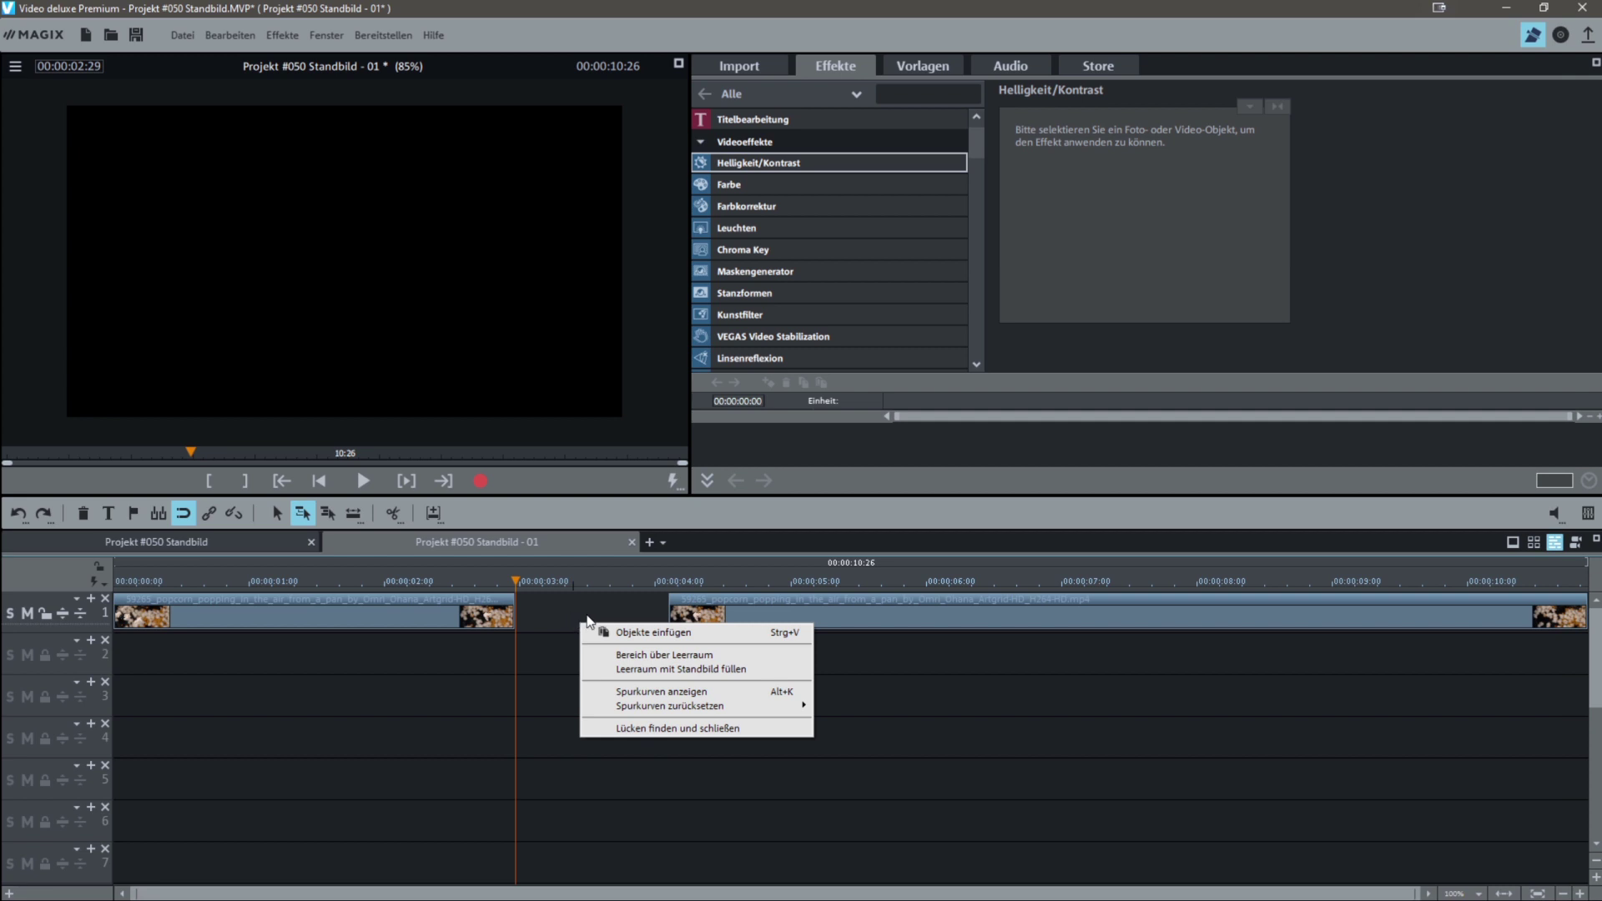
pyautogui.click(655, 670)
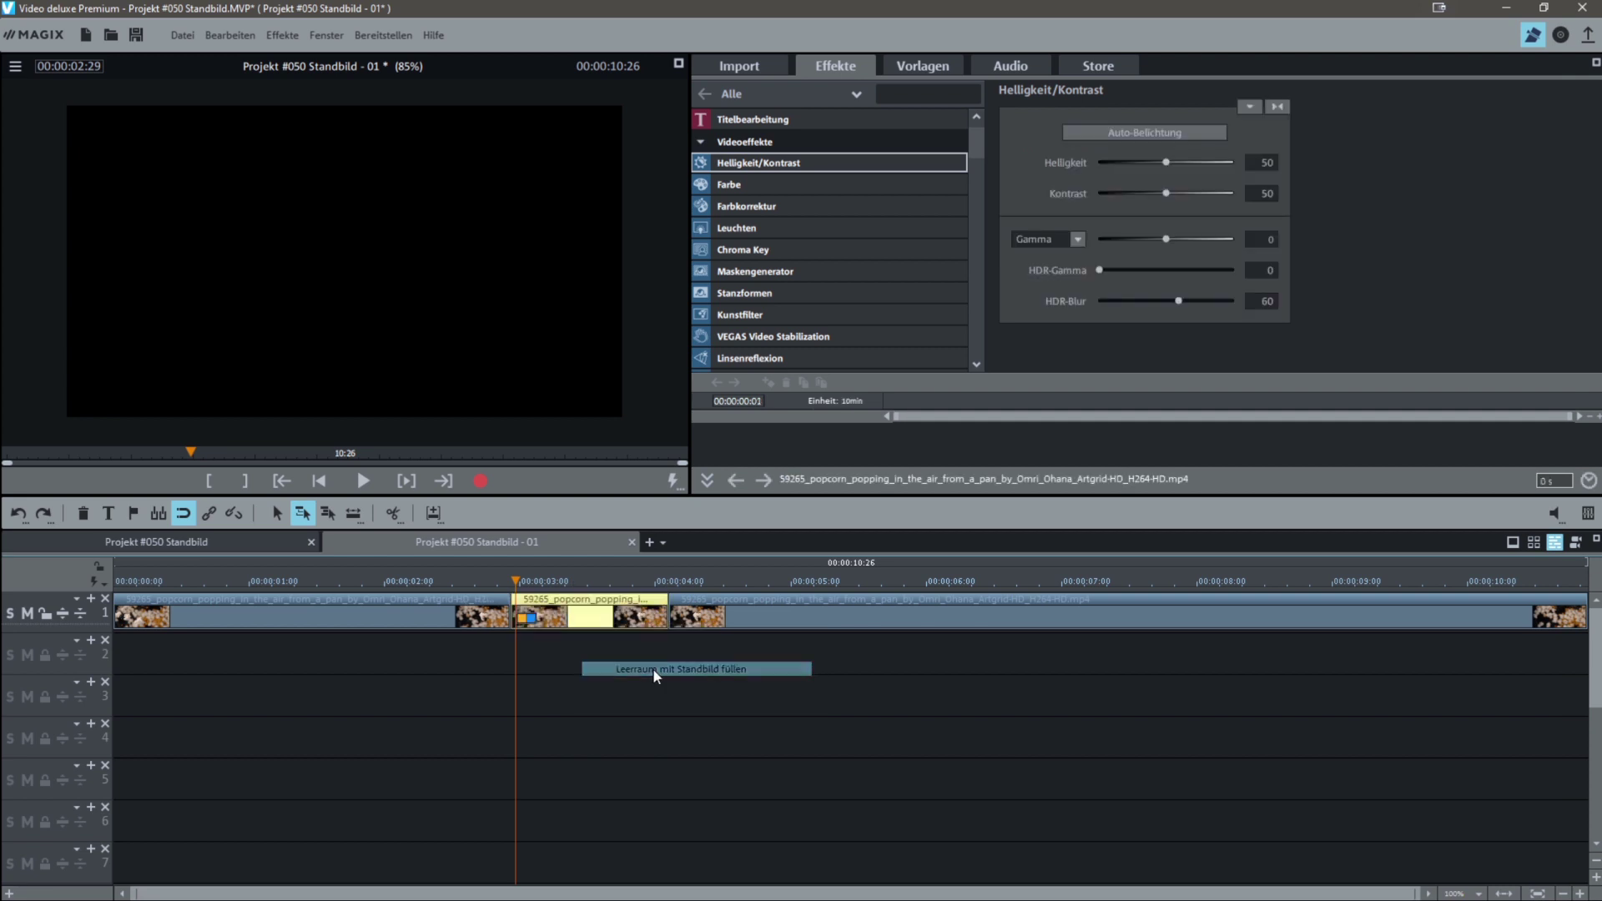
# Play back the transition into the popcorn still image and scrub from just before it to its end
pyautogui.moveTo(519, 581); pyautogui.dragTo(367, 578)
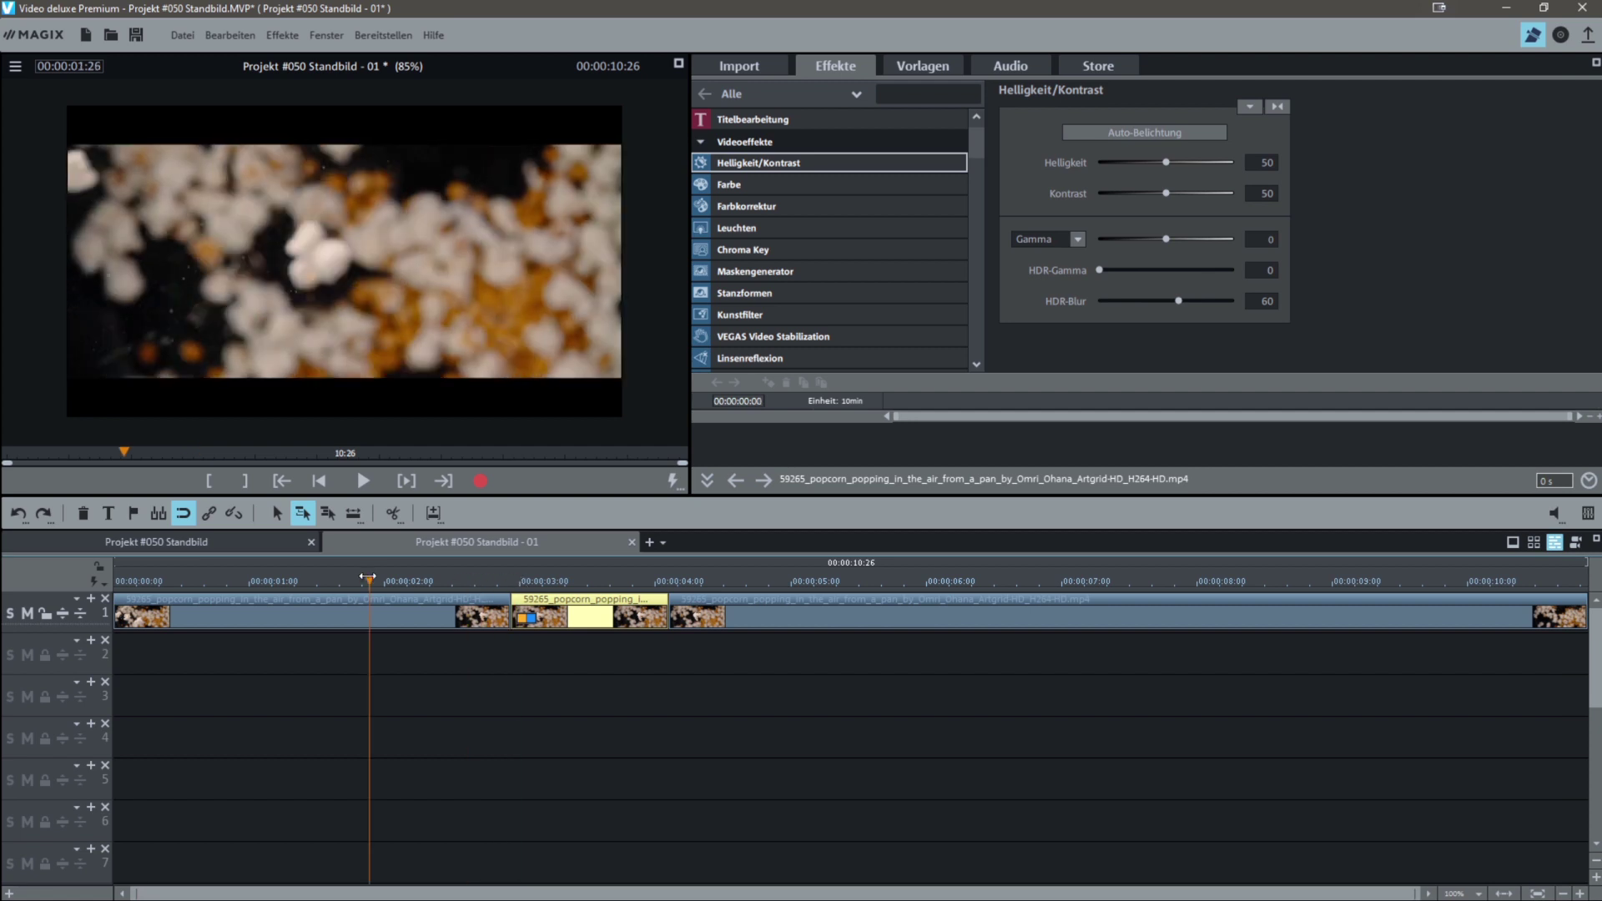
pyautogui.press('space')
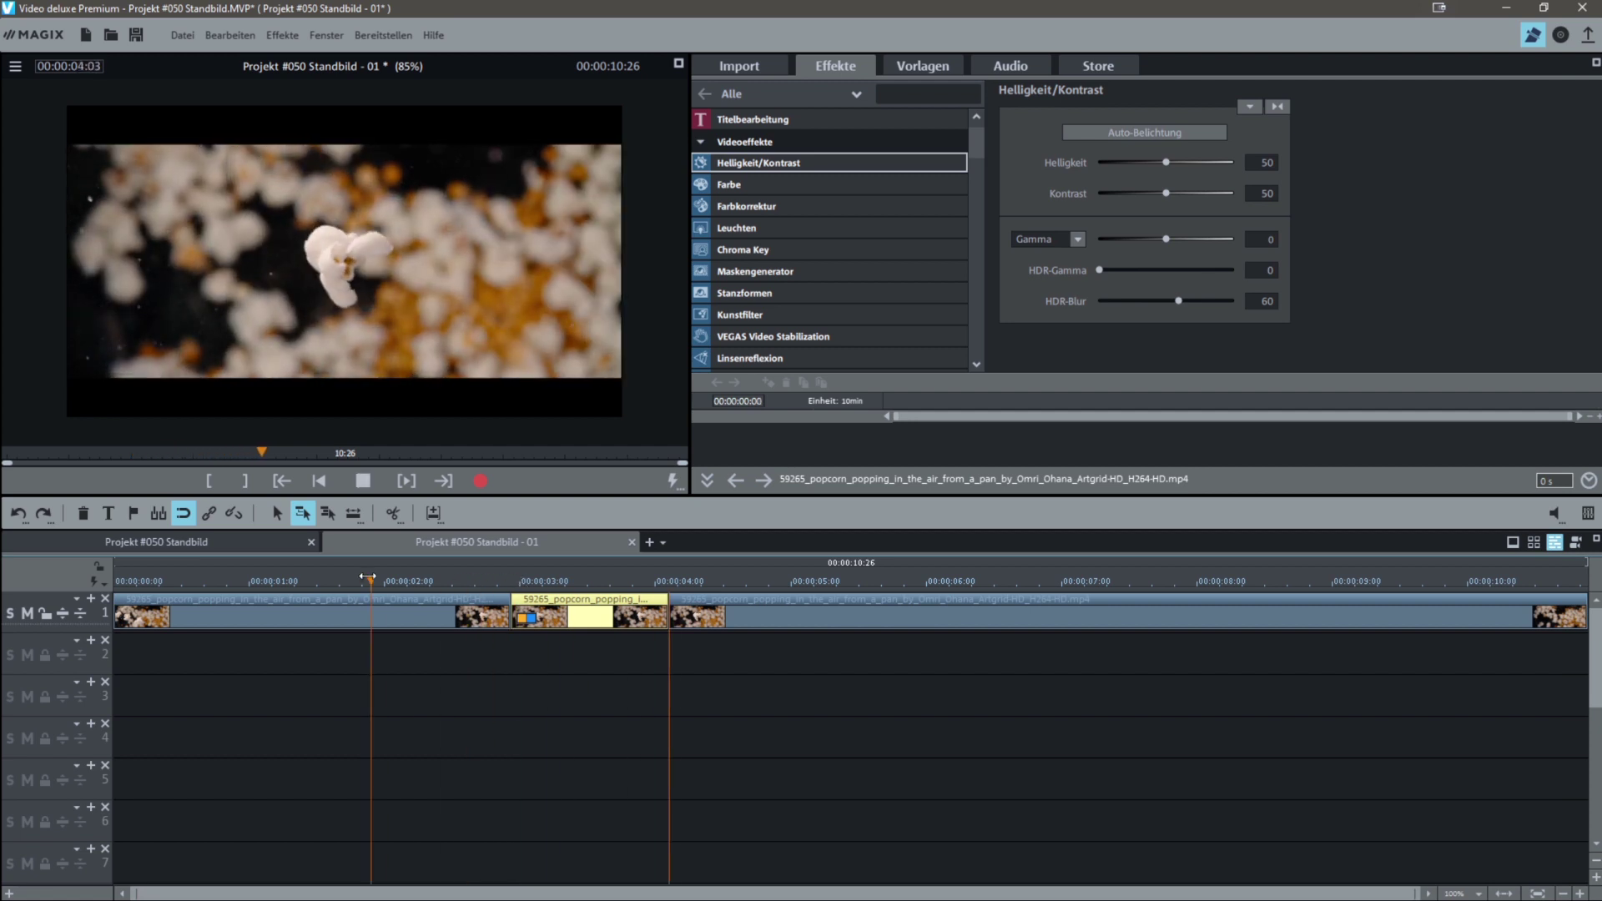
pyautogui.press('space')
pyautogui.moveTo(491, 582)
pyautogui.mouseDown()
pyautogui.moveTo(518, 581)
pyautogui.moveTo(504, 582)
pyautogui.mouseUp()
pyautogui.click(501, 606)
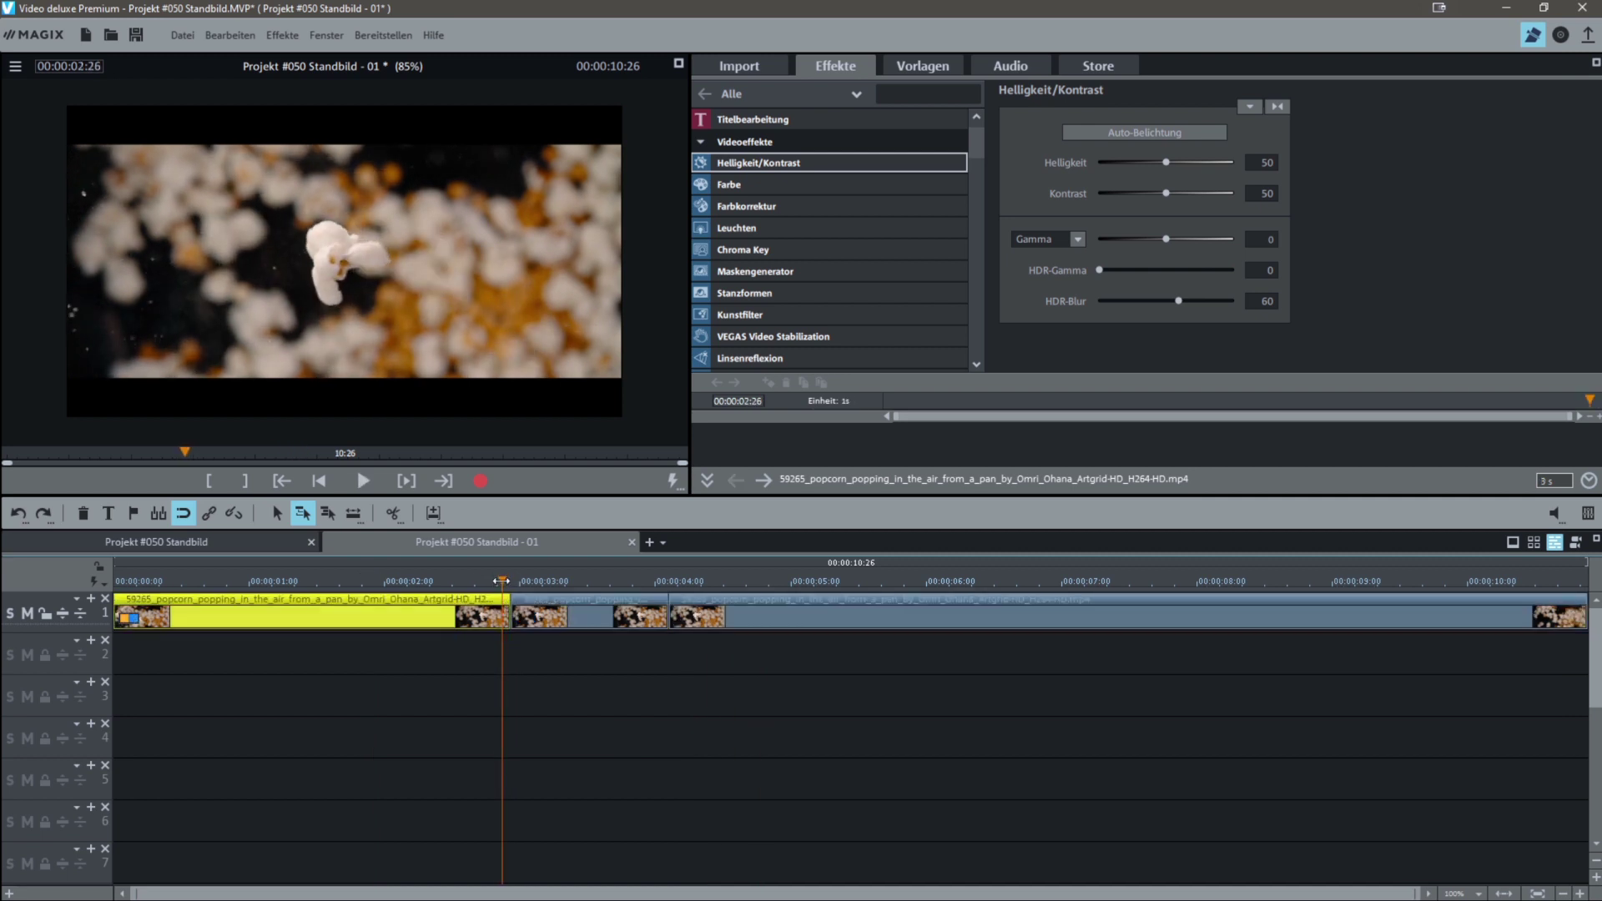
pyautogui.click(506, 582)
pyautogui.moveTo(506, 582); pyautogui.dragTo(669, 582)
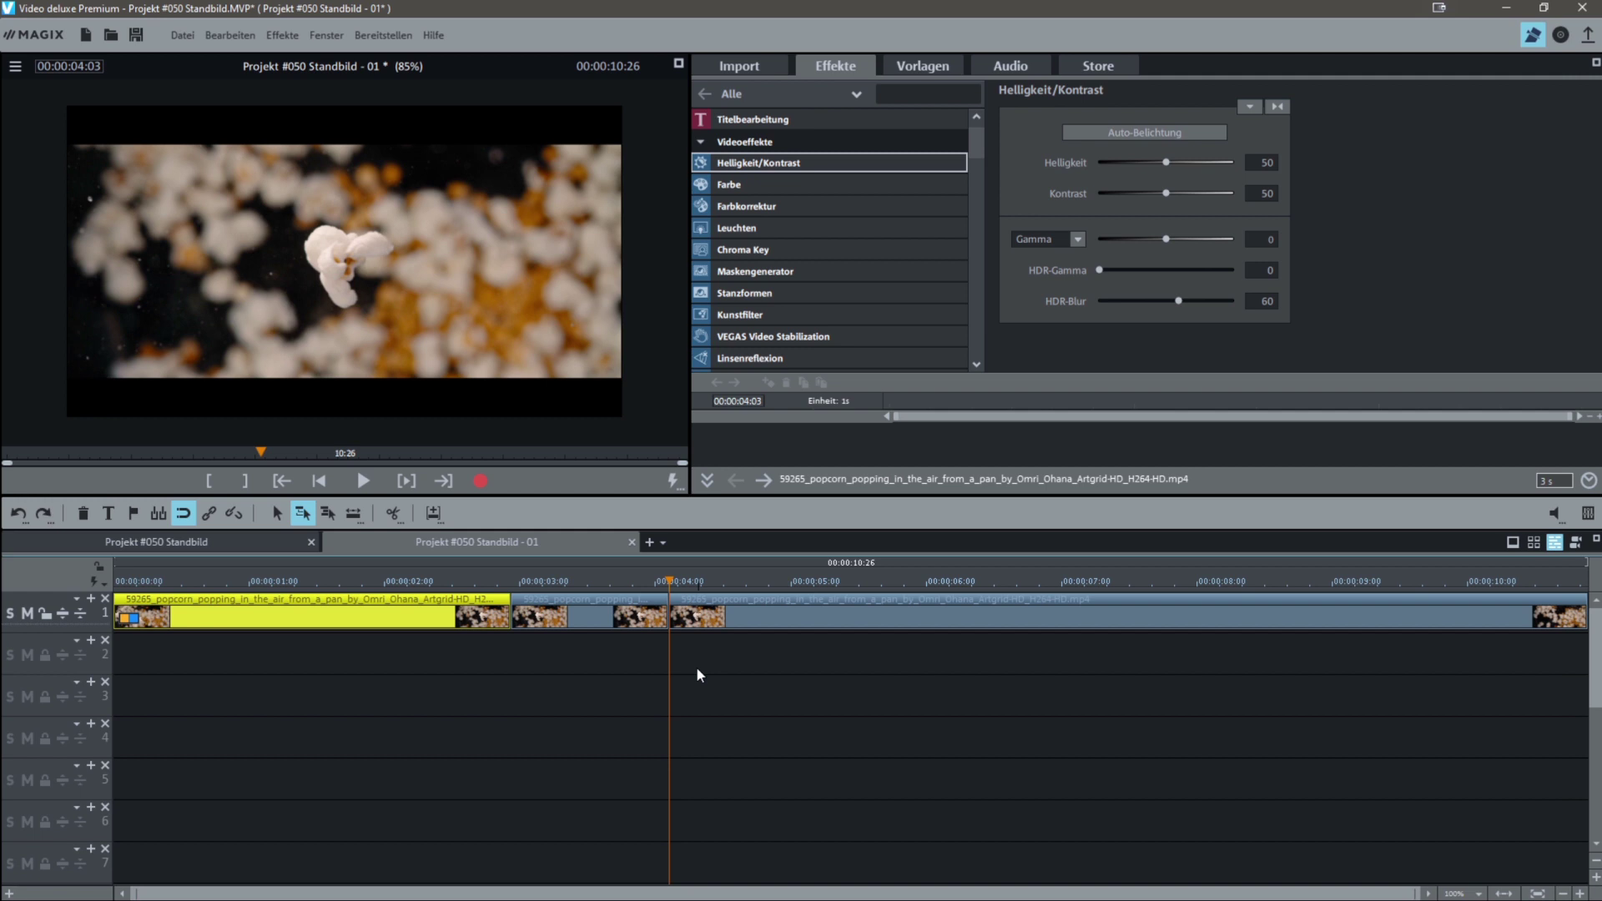
# Check the playing time of the still image in its object properties
pyautogui.click(621, 622)
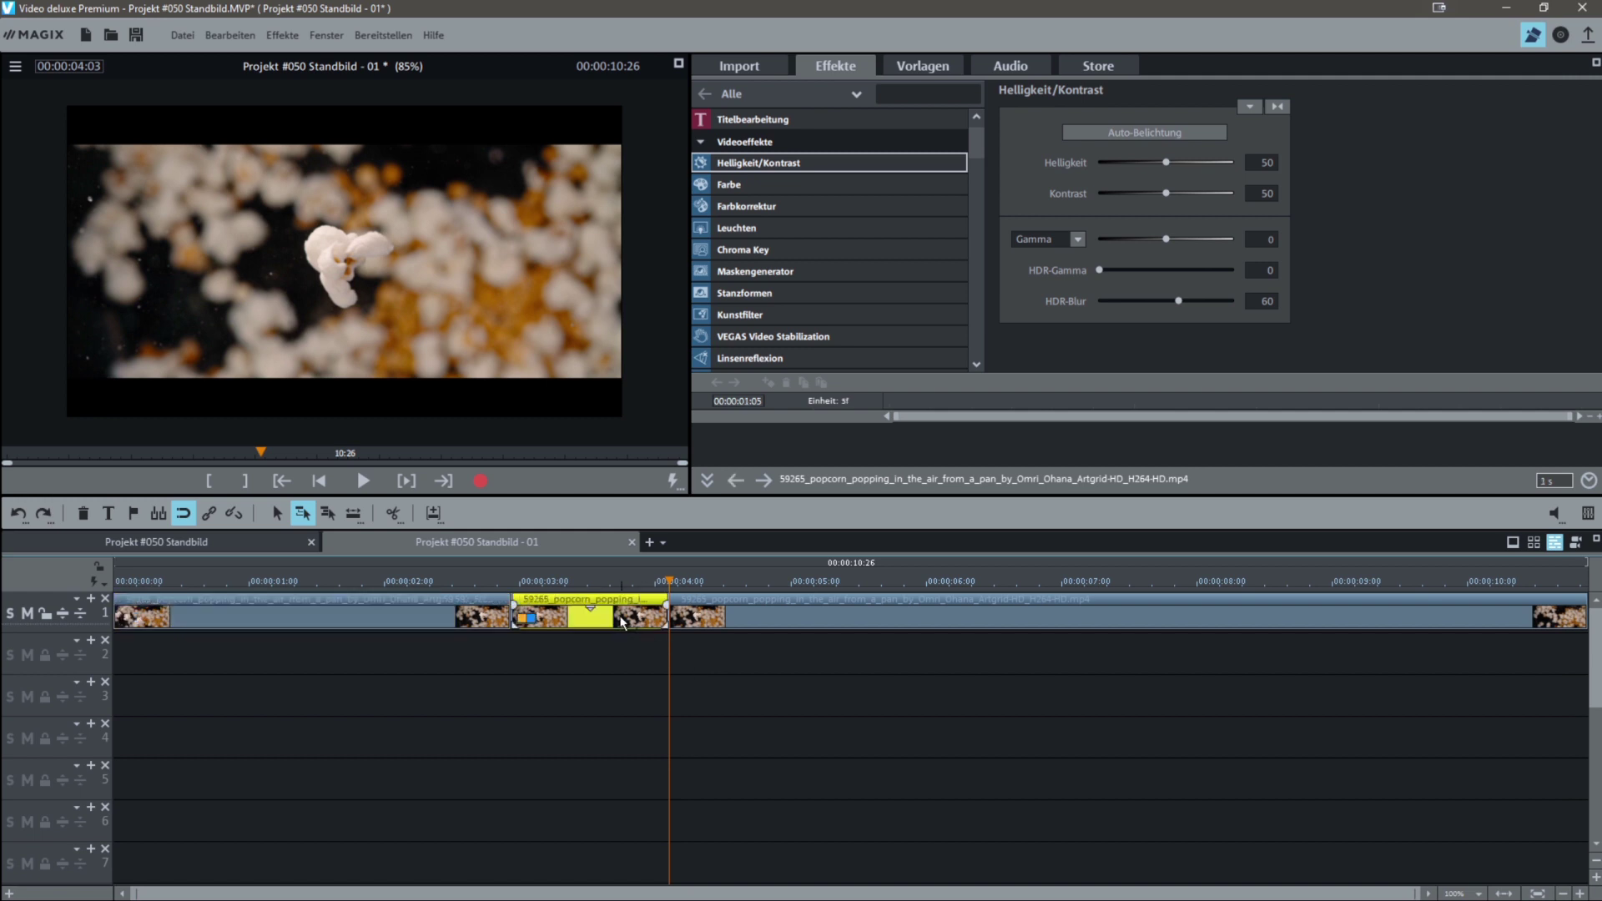
pyautogui.rightClick(621, 622)
pyautogui.click(655, 616)
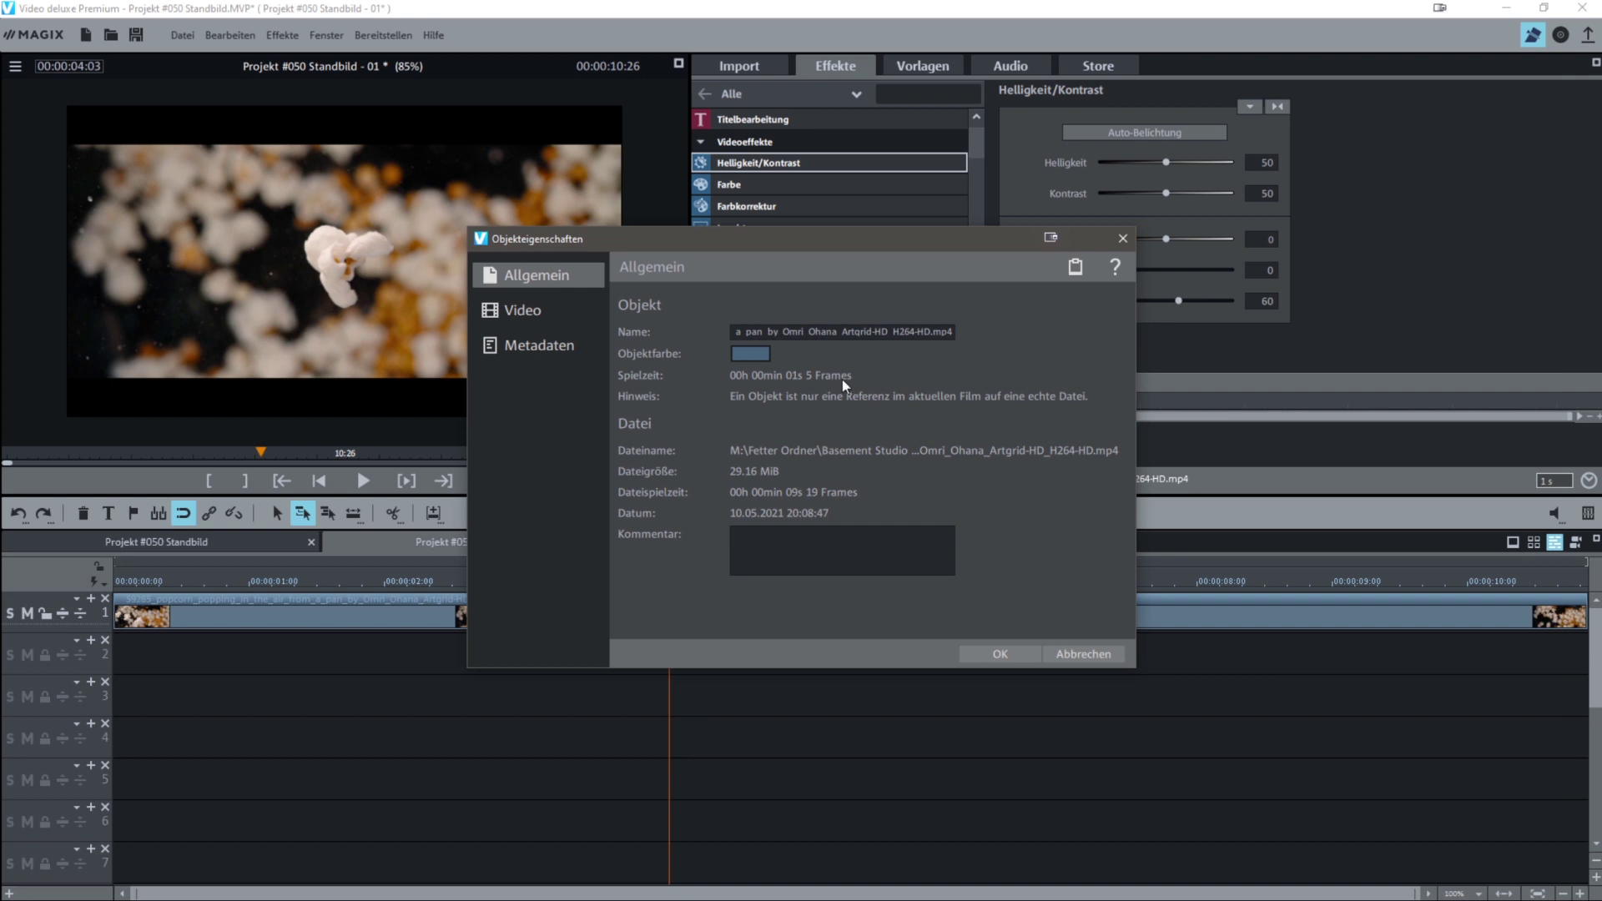
pyautogui.press('Escape')
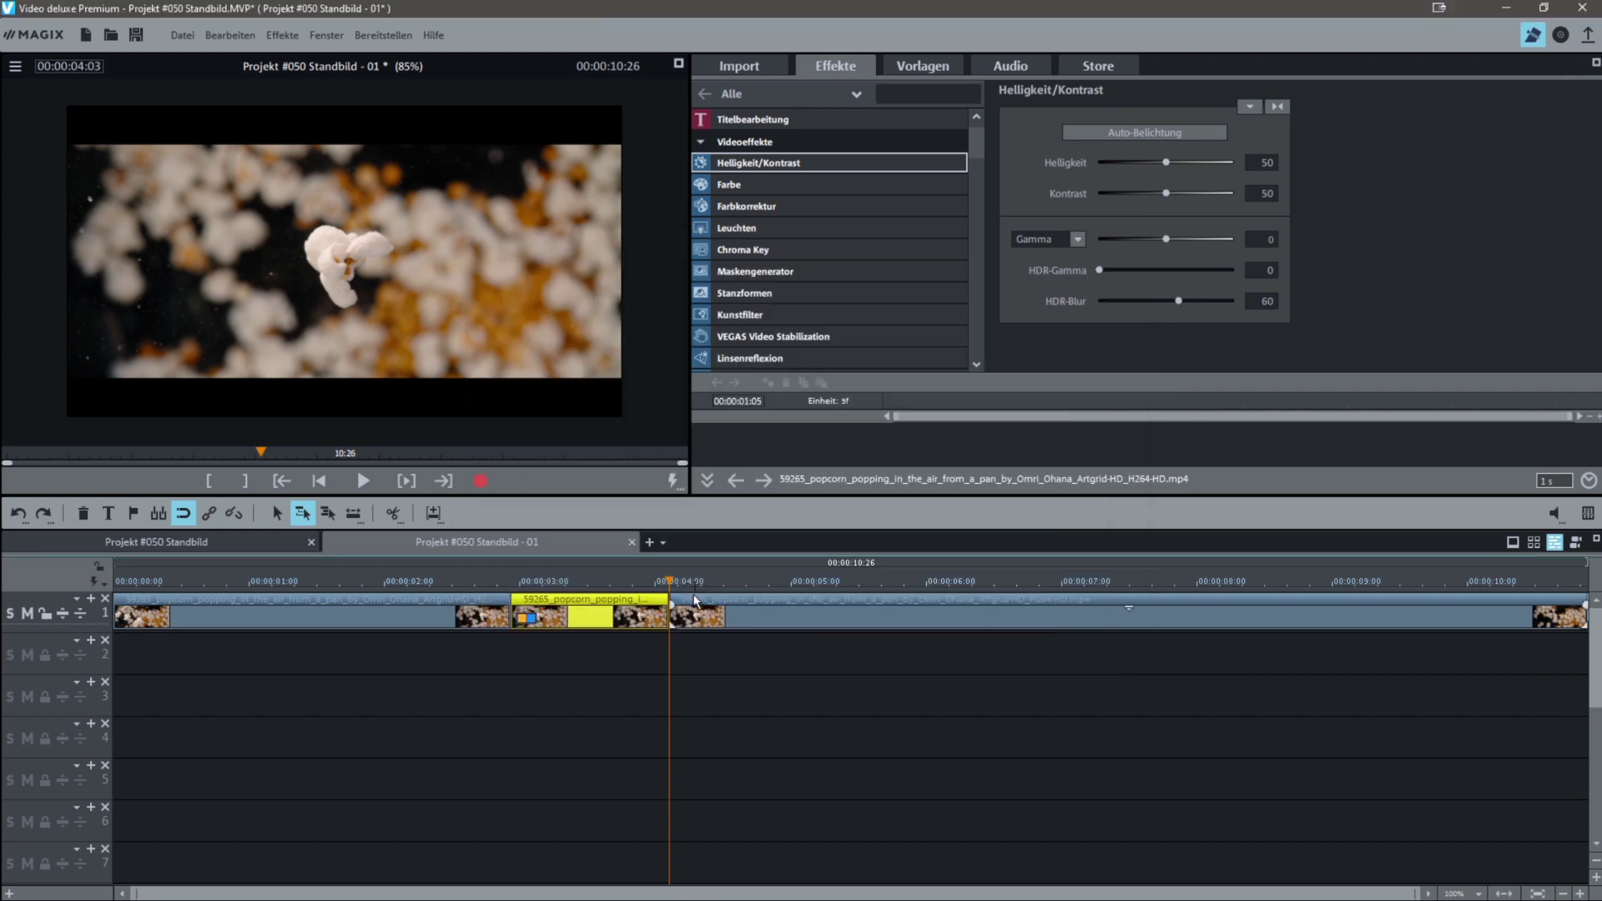
# Move the rear popcorn clip about 1.5 seconds later and extend the still image's end to a length of 00:00:01:08
pyautogui.moveTo(694, 599); pyautogui.dragTo(897, 599)
pyautogui.click(573, 618)
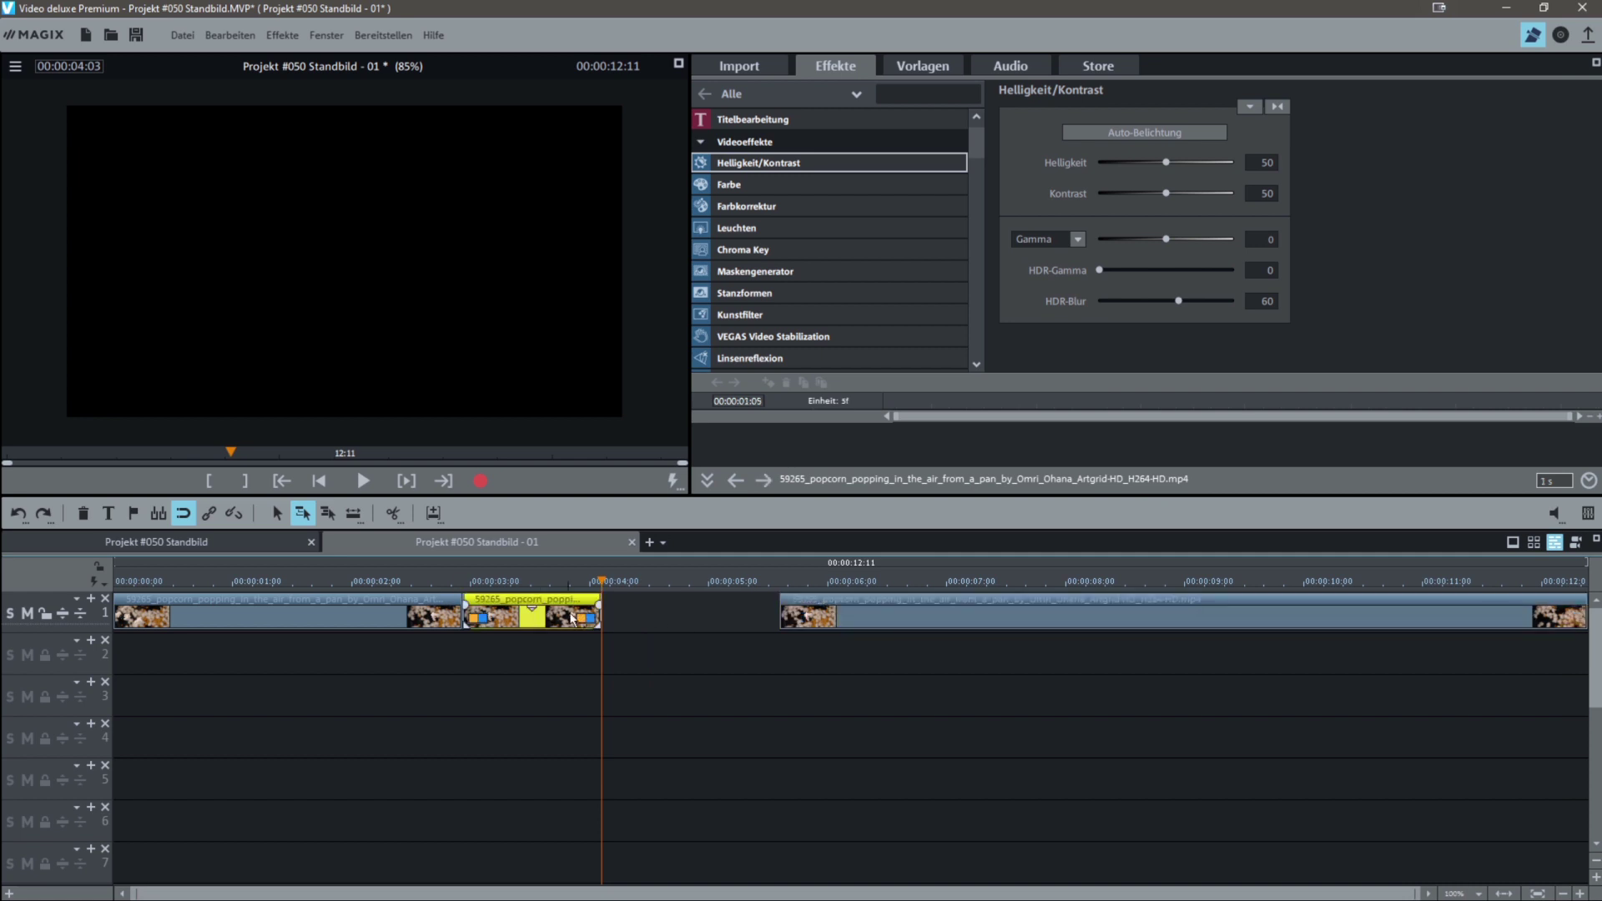
pyautogui.moveTo(599, 618)
pyautogui.mouseDown()
pyautogui.moveTo(690, 618)
pyautogui.moveTo(622, 621)
pyautogui.mouseUp()
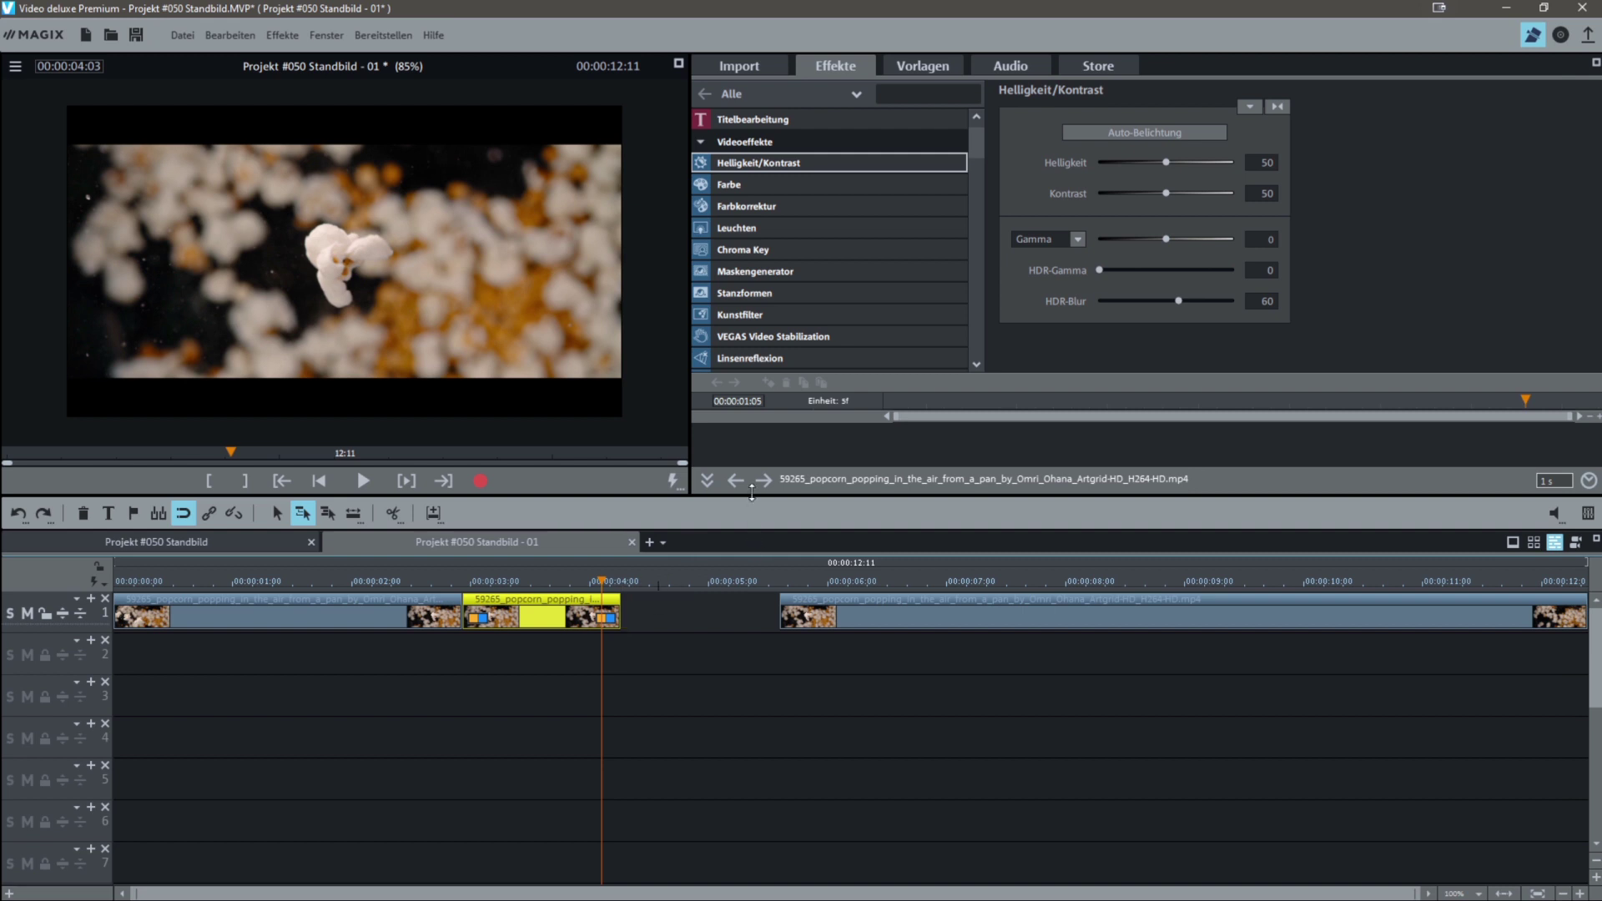
# Stretch the still image with the Geschwindigkeit effect to factor 0.66, giving a length of 00:00:02:00
pyautogui.moveTo(976, 149)
pyautogui.mouseDown()
pyautogui.moveTo(979, 184)
pyautogui.moveTo(990, 159)
pyautogui.moveTo(977, 179)
pyautogui.mouseUp()
pyautogui.click(774, 362)
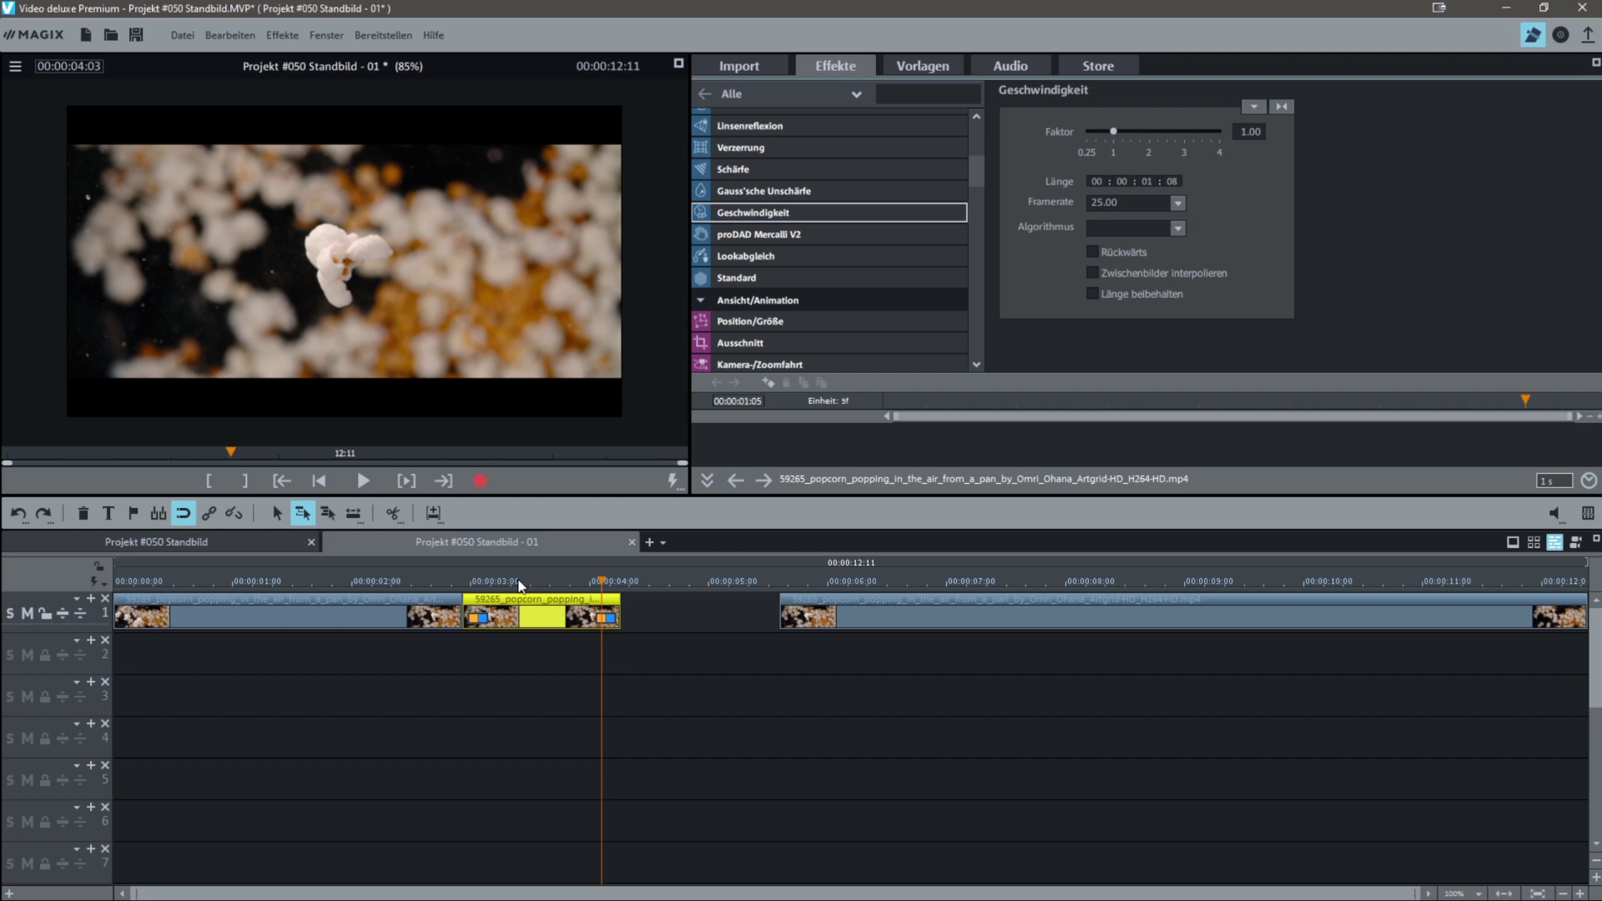
pyautogui.click(1113, 132)
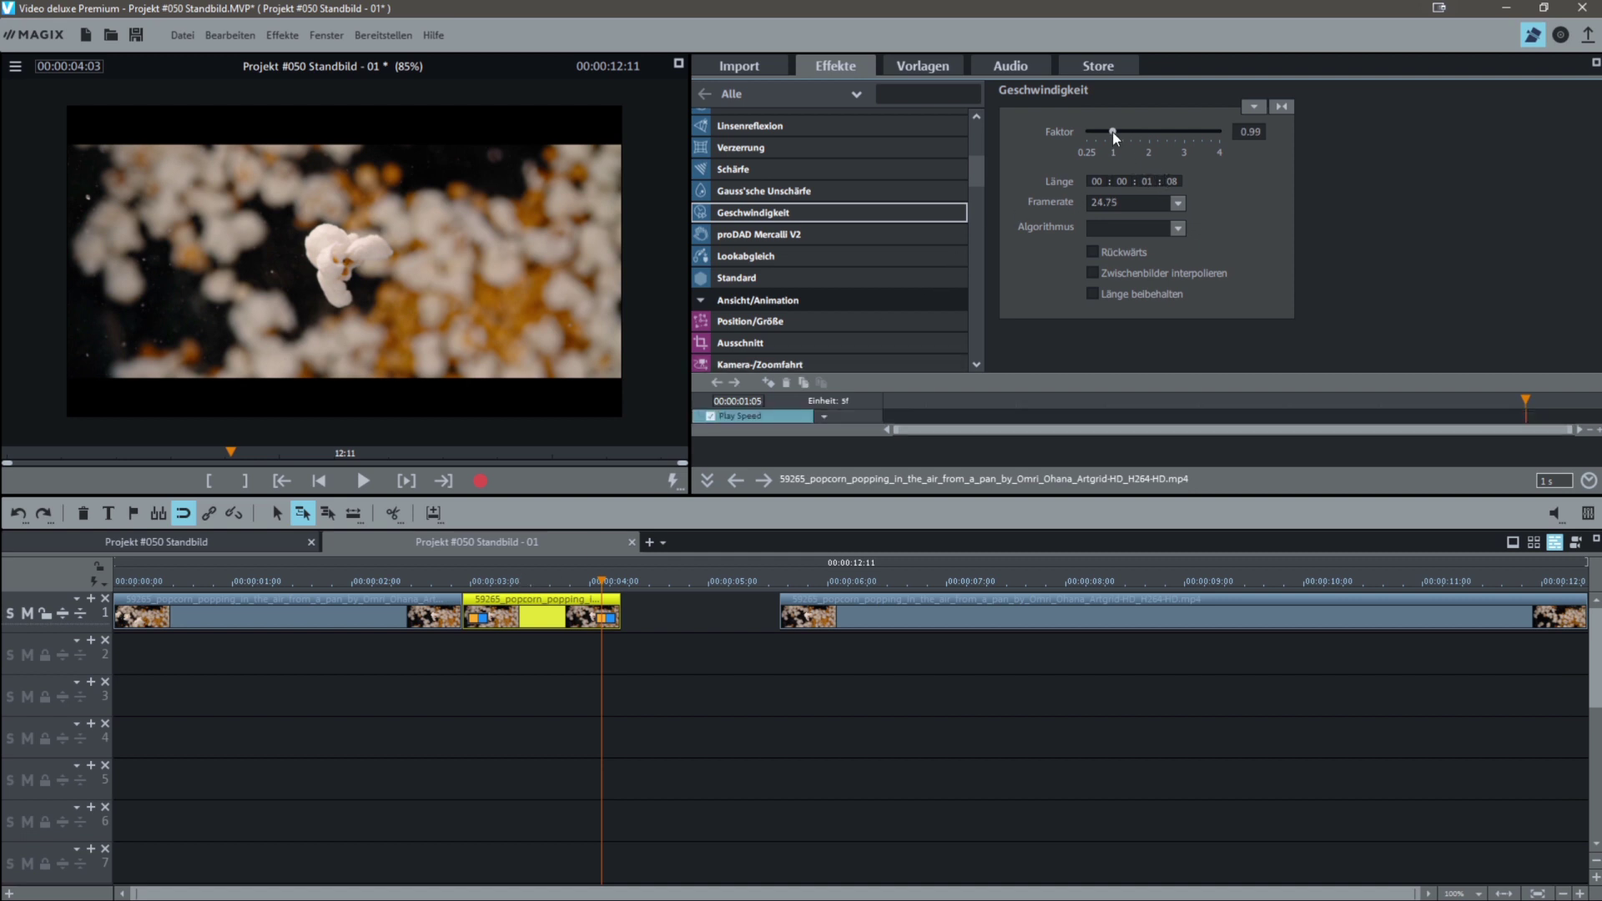
pyautogui.moveTo(1109, 132); pyautogui.dragTo(1099, 134)
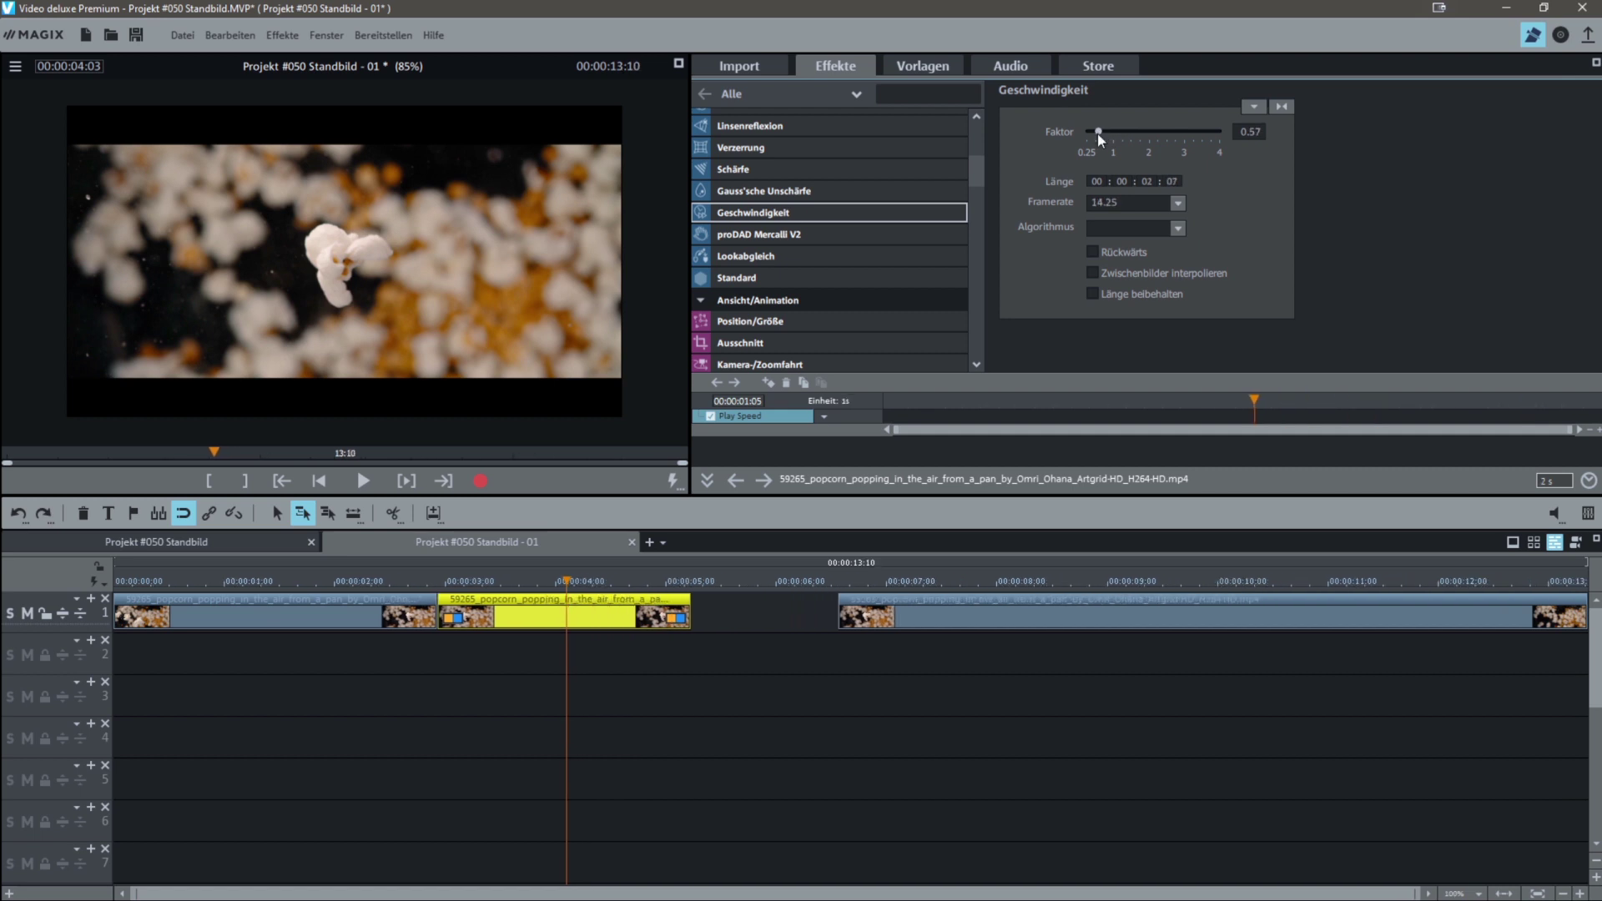
pyautogui.moveTo(1098, 134); pyautogui.dragTo(1100, 134)
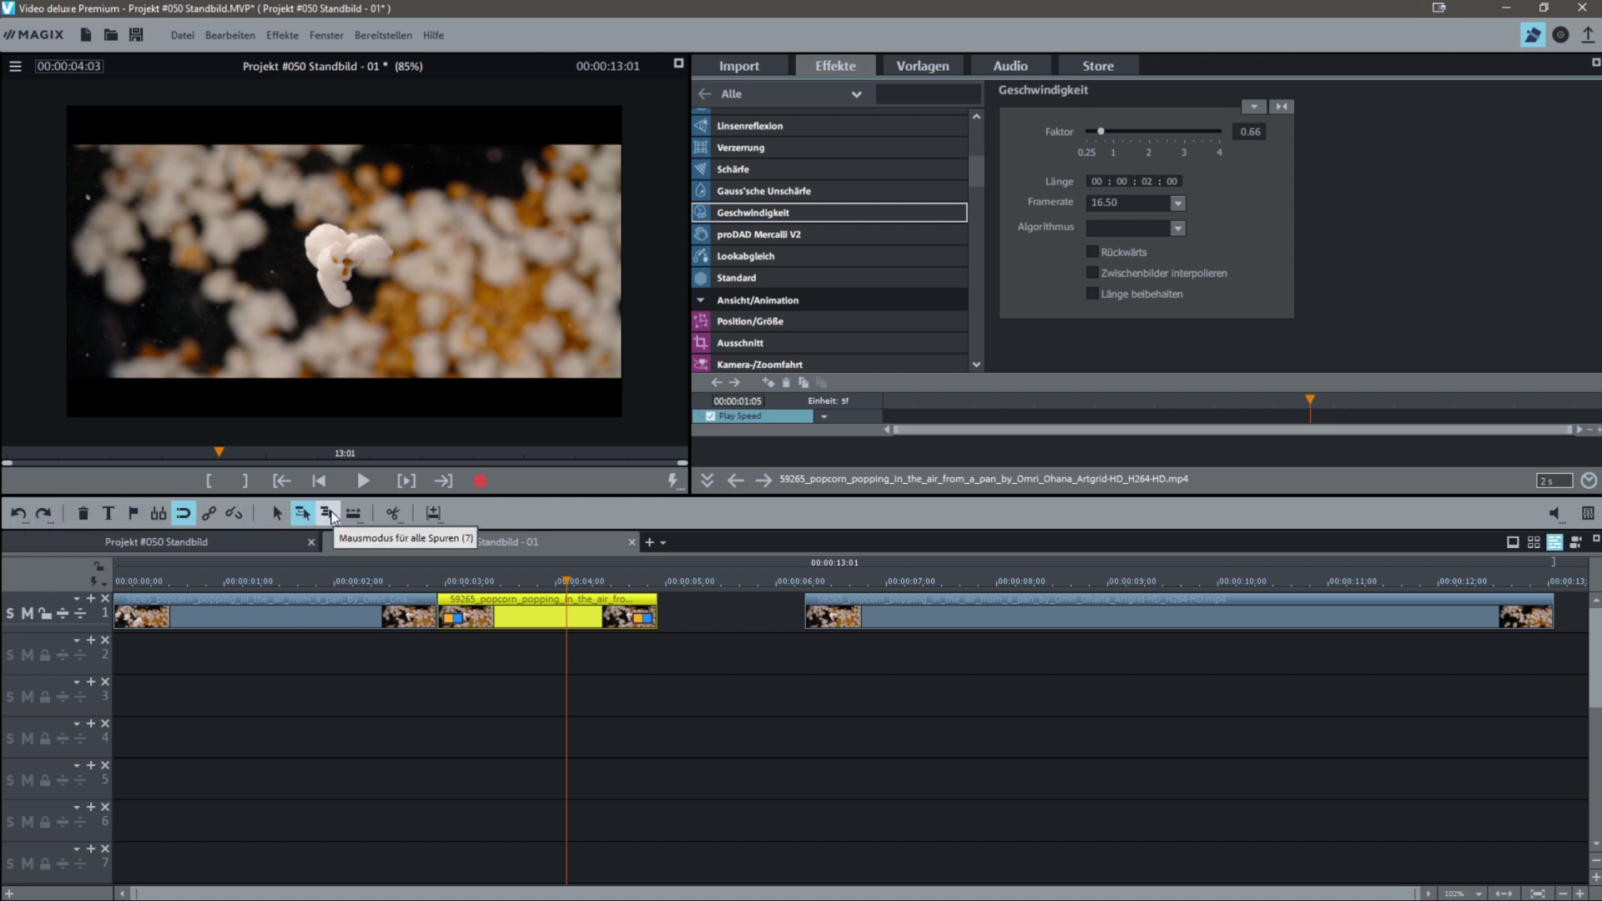
# Move the rear popcorn clip flush against the end of the stretched still image and play back the freeze effect
pyautogui.moveTo(878, 605); pyautogui.dragTo(732, 602)
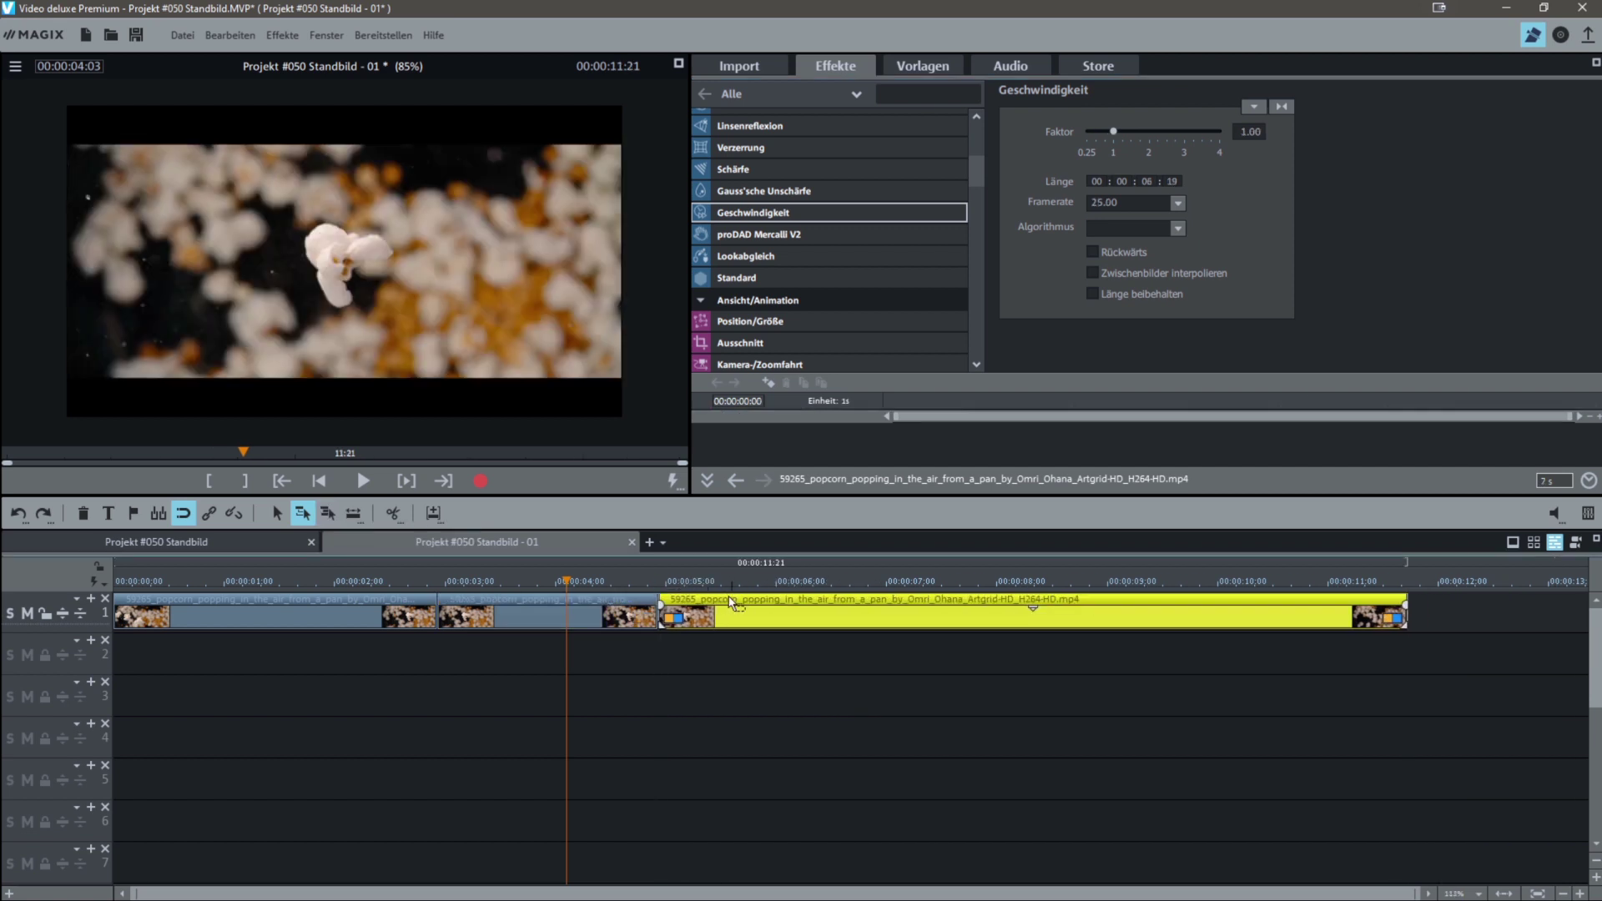
pyautogui.click(405, 581)
pyautogui.press('space')
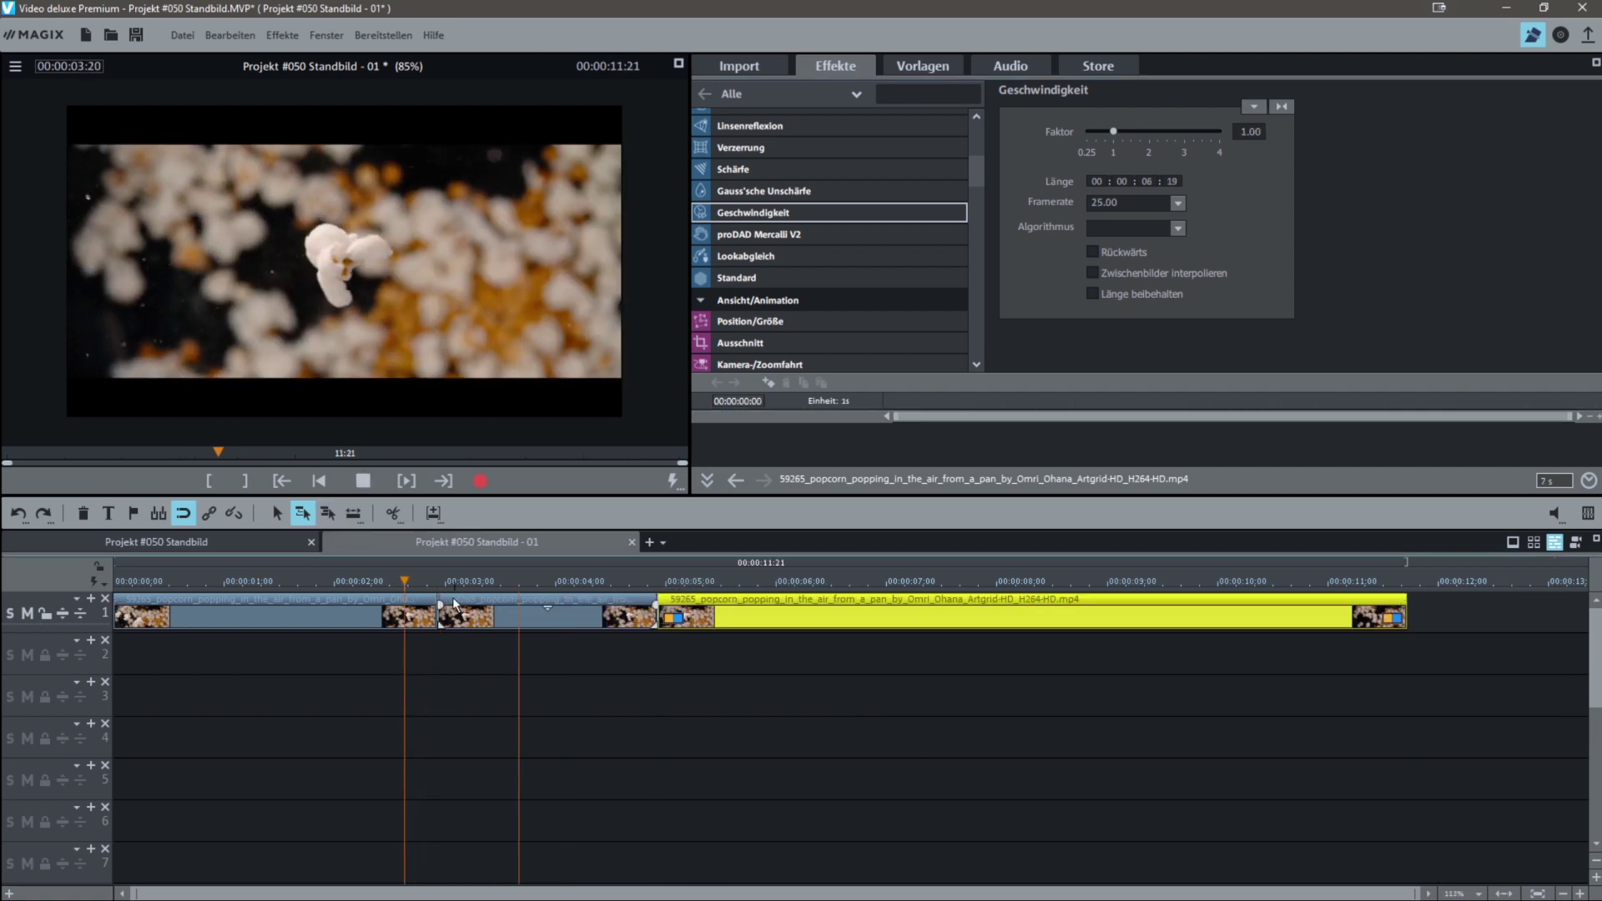
pyautogui.press('space')
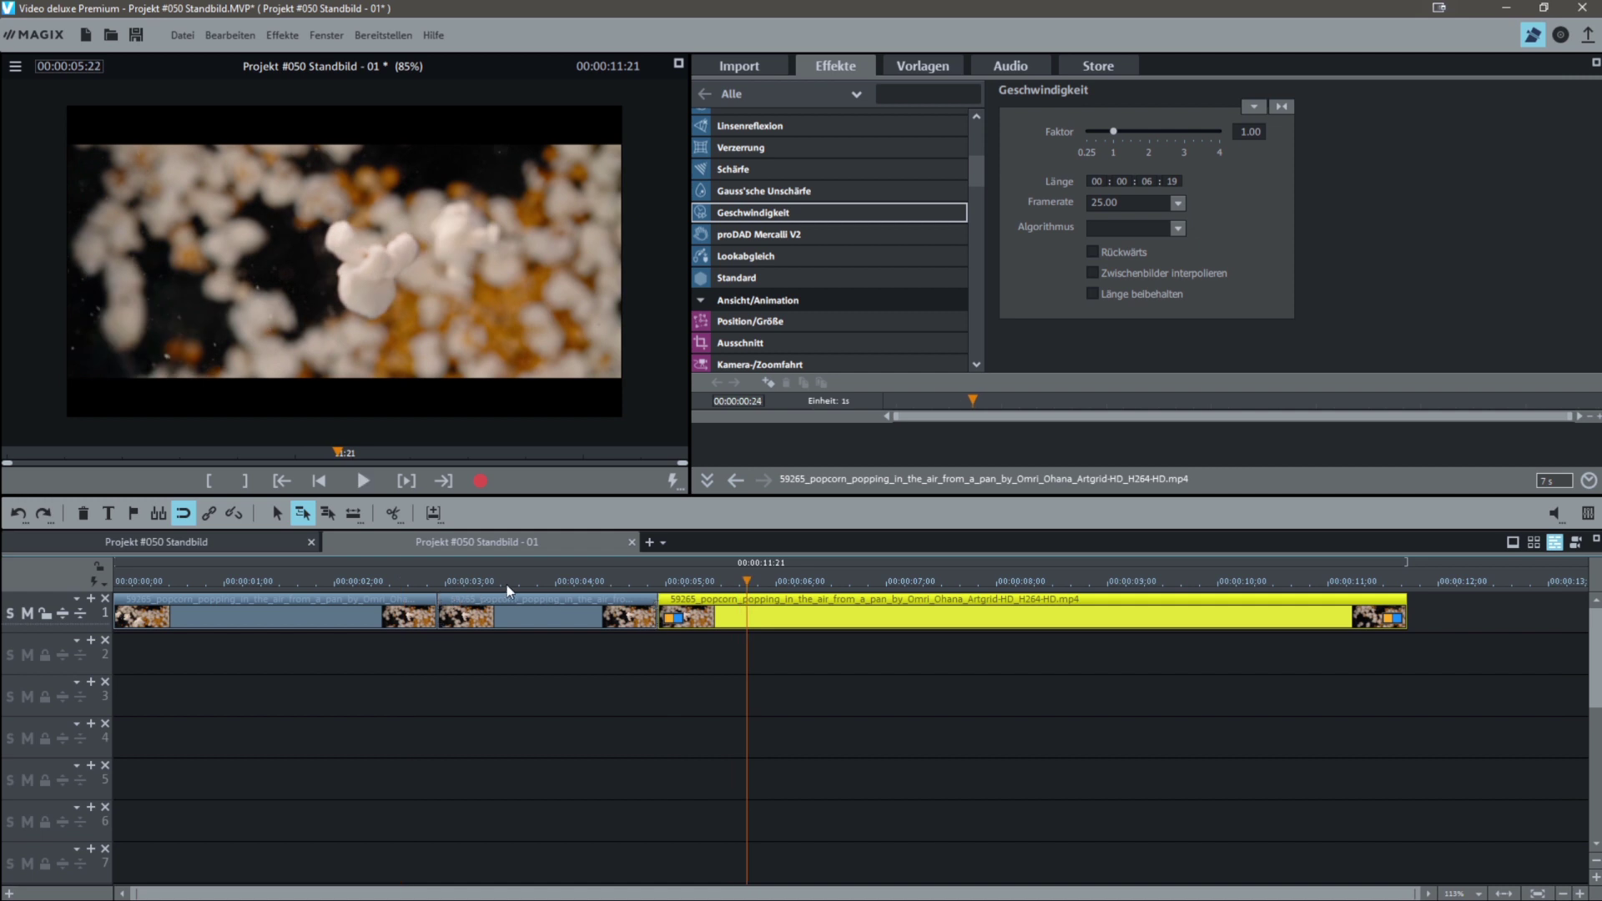
pyautogui.moveTo(507, 587)
pyautogui.mouseDown()
pyautogui.moveTo(539, 585)
pyautogui.moveTo(515, 584)
pyautogui.mouseUp()
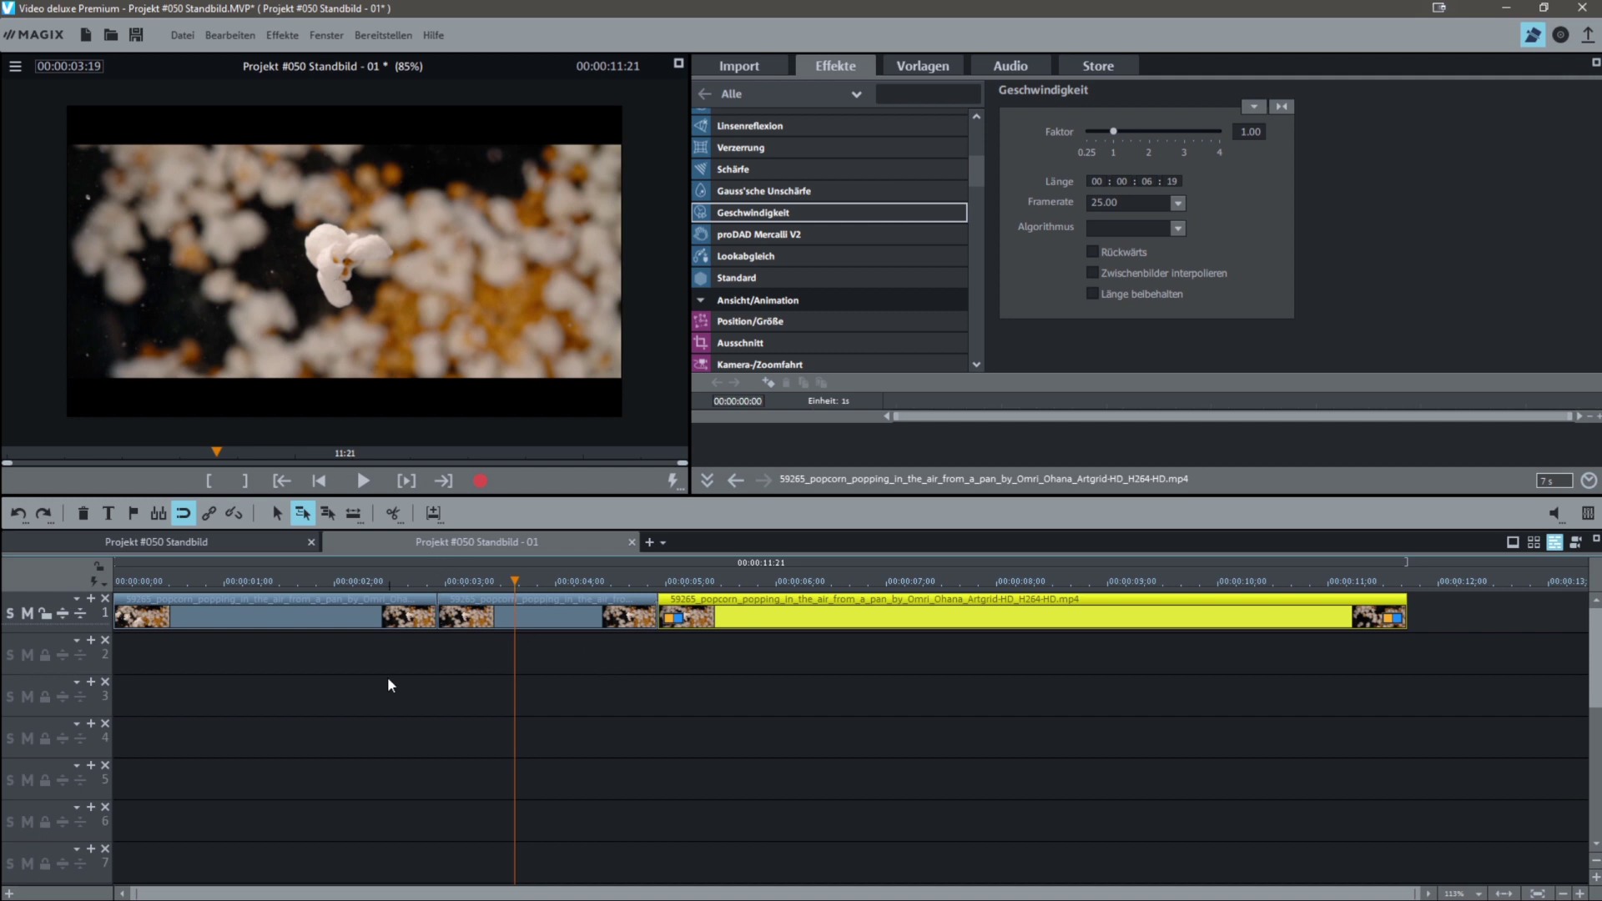
# Add the roasted coffee beans clip behind the popcorn footage, placing it on track 2 at about 00:00:14
pyautogui.scroll(-2, 598, 659)
pyautogui.scroll(-2, 564, 654)
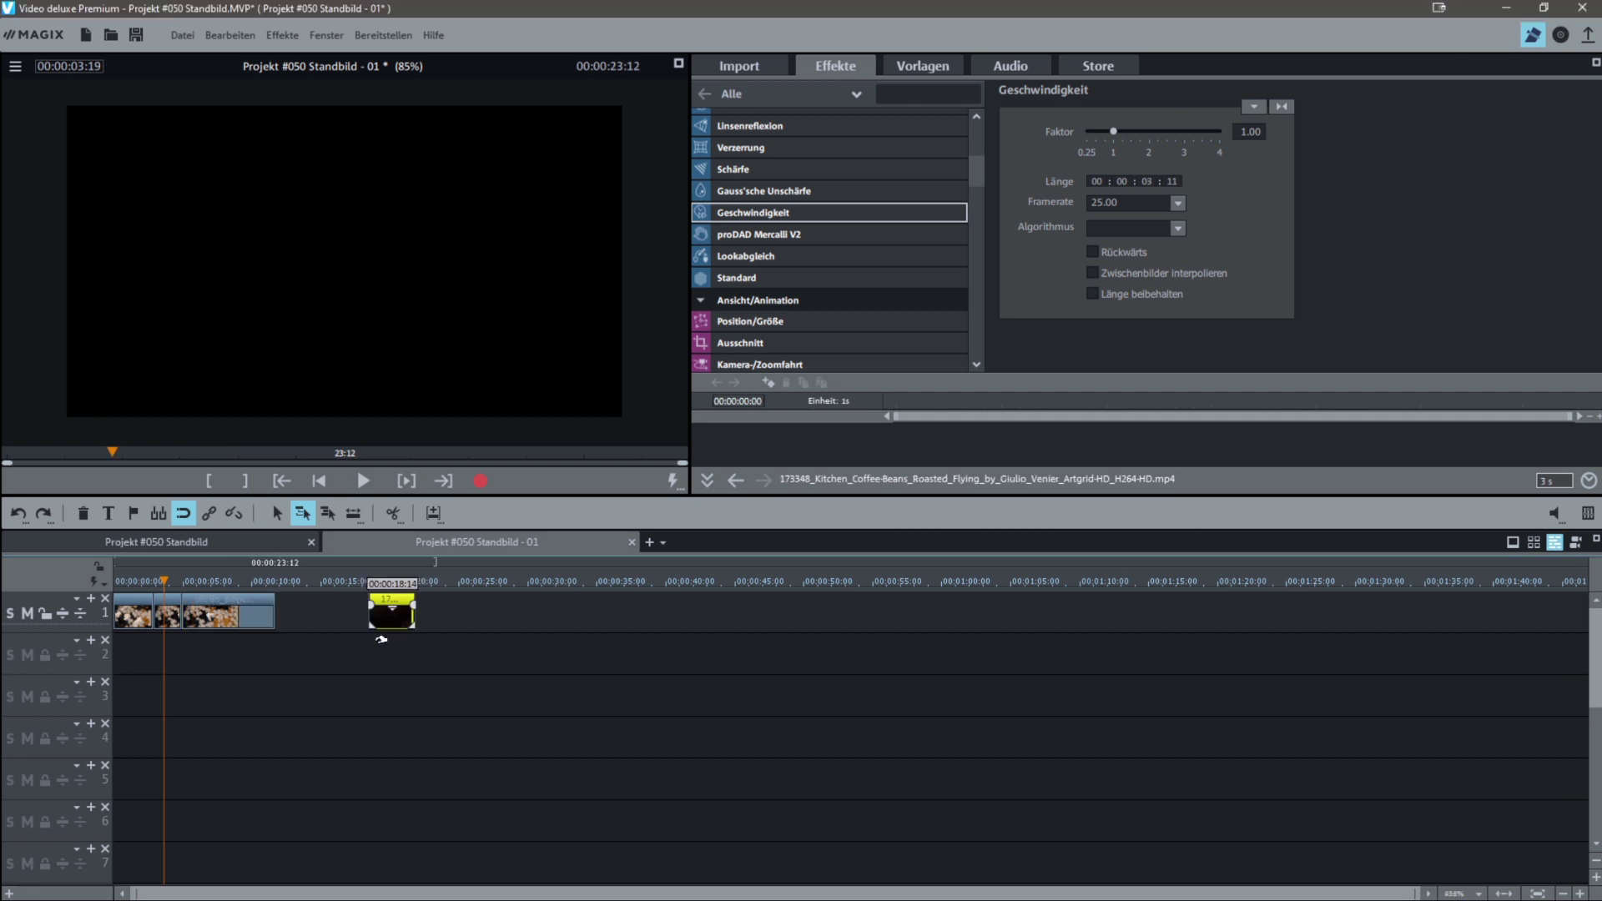
pyautogui.moveTo(392, 611); pyautogui.dragTo(324, 654)
pyautogui.scroll(5, 384, 644)
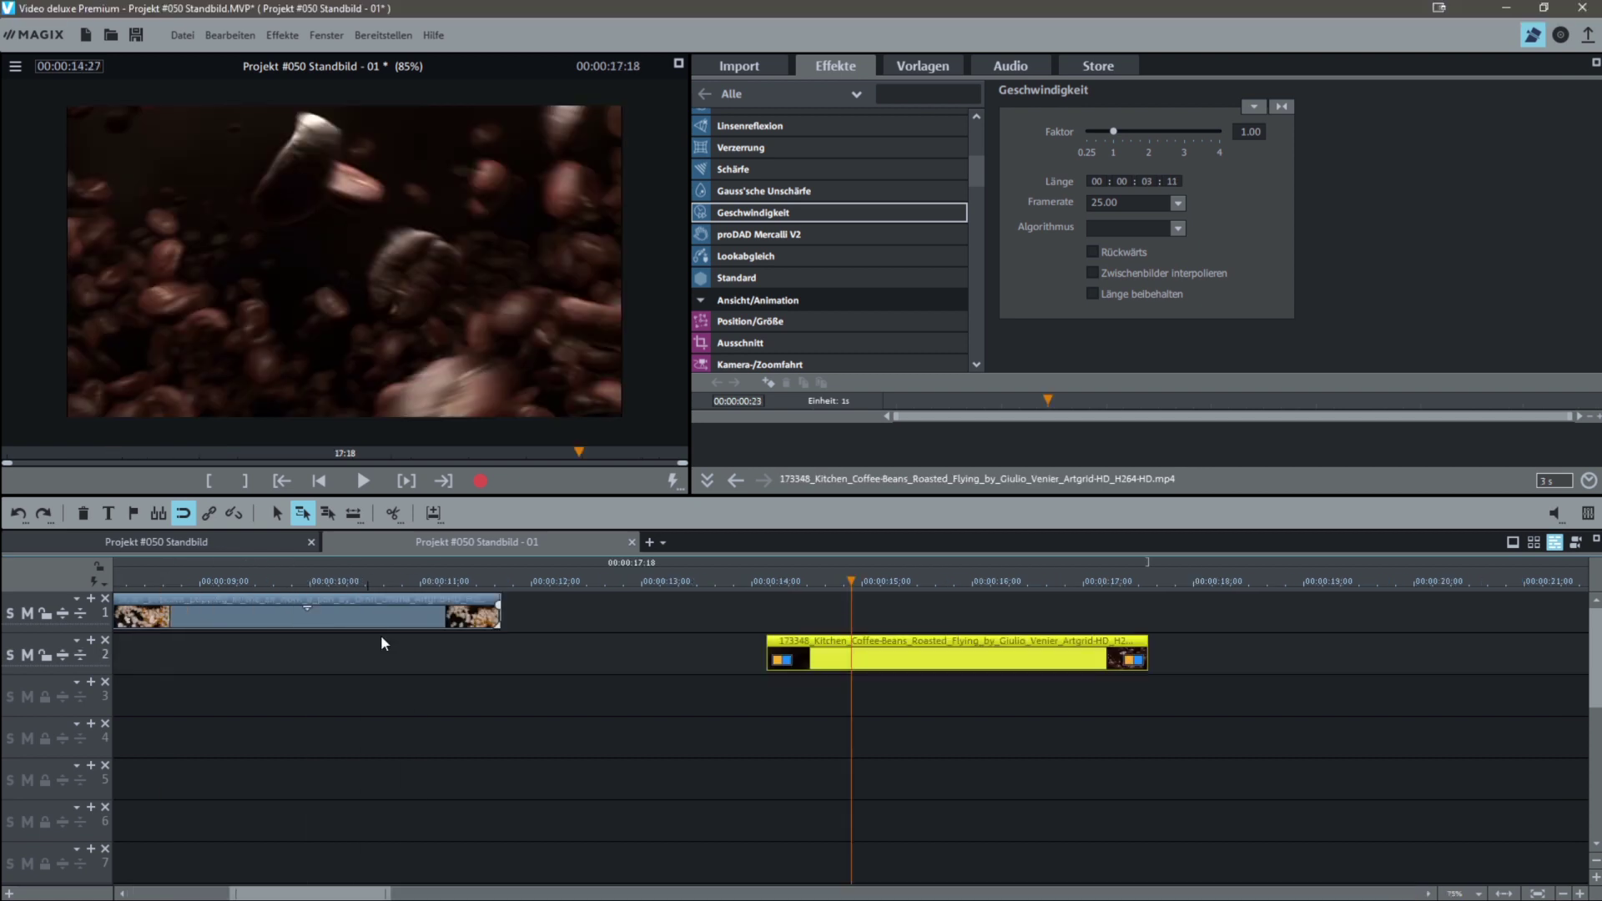
# Insert a still image into the coffee beans clip at the playback marker position 00:00:15:21
pyautogui.click(780, 582)
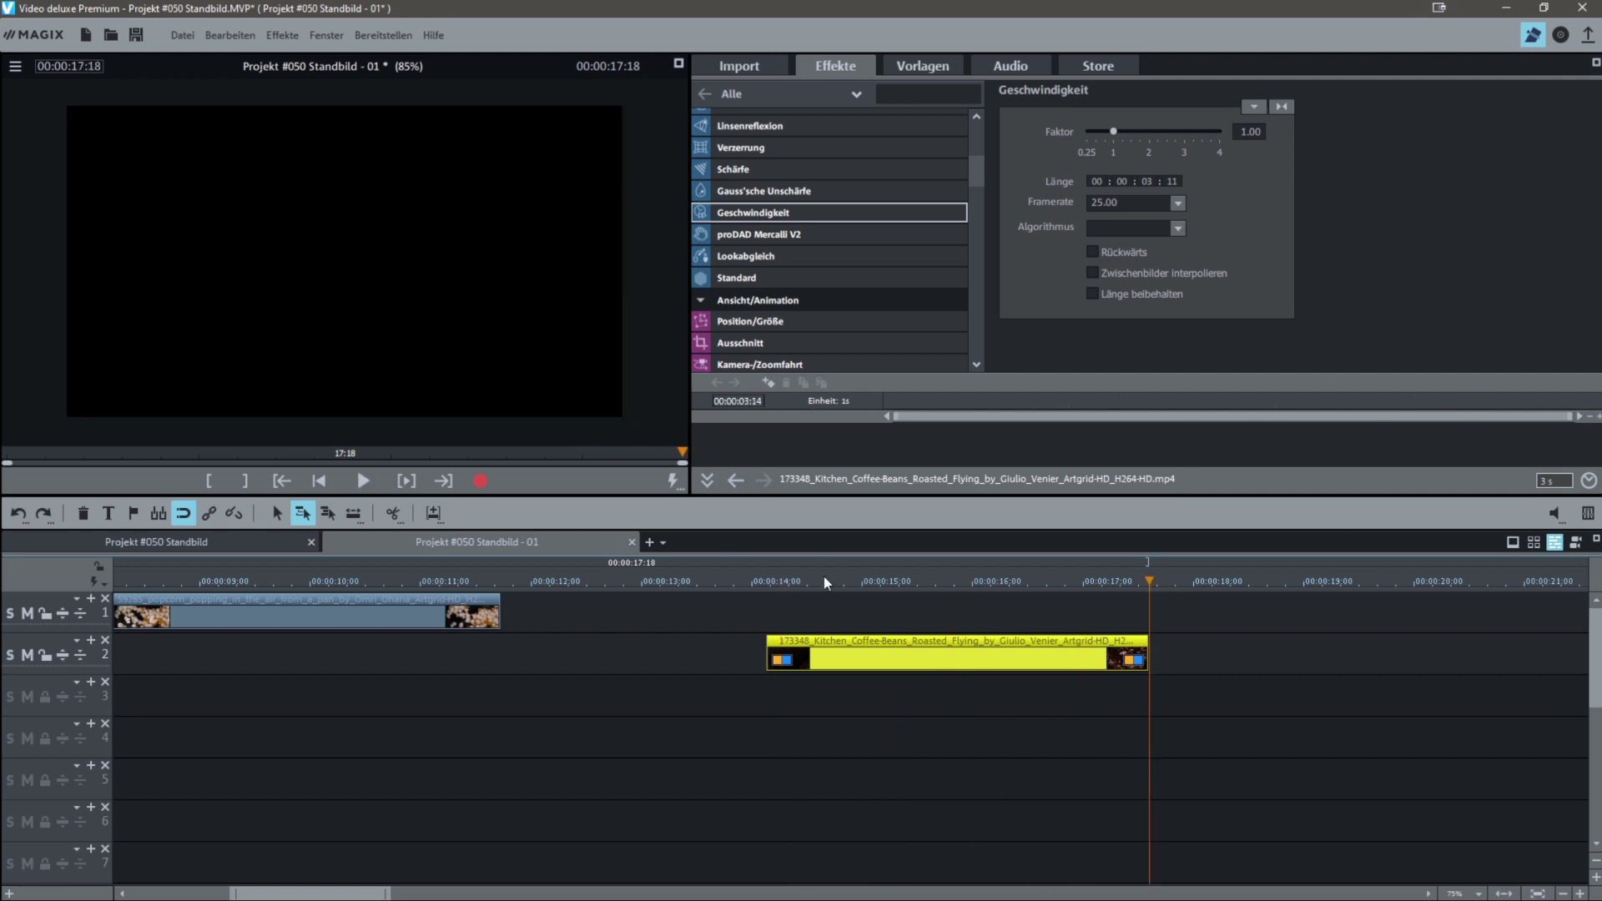
pyautogui.moveTo(835, 582); pyautogui.dragTo(951, 579)
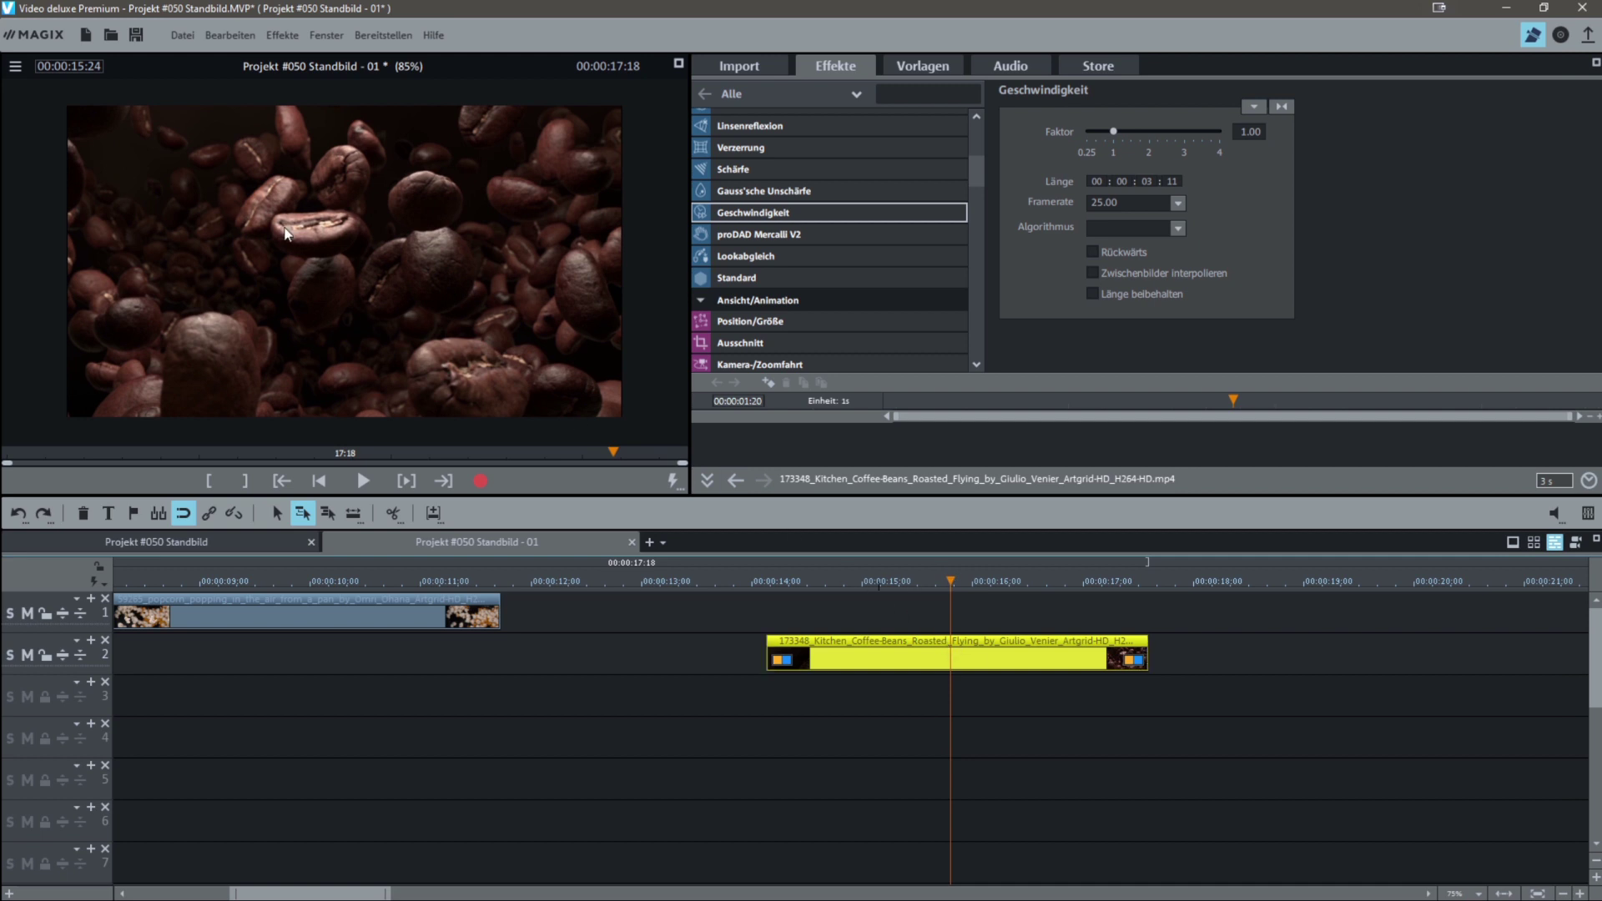
pyautogui.rightClick(934, 654)
pyautogui.click(916, 578)
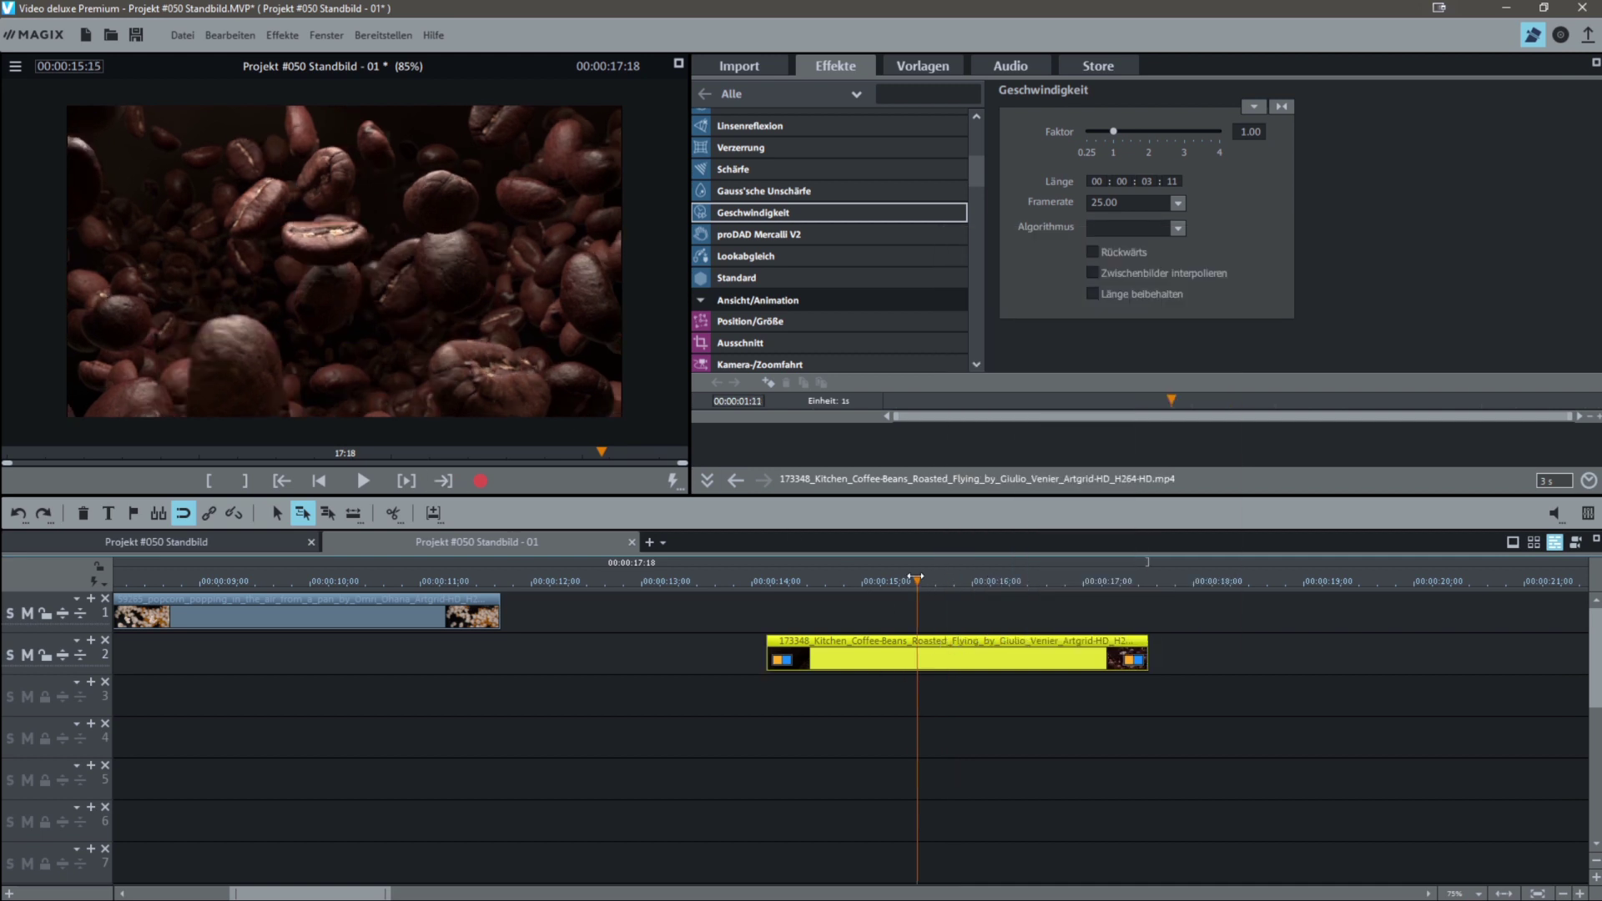
pyautogui.moveTo(918, 579)
pyautogui.mouseDown()
pyautogui.moveTo(959, 579)
pyautogui.moveTo(887, 579)
pyautogui.moveTo(939, 596)
pyautogui.mouseUp()
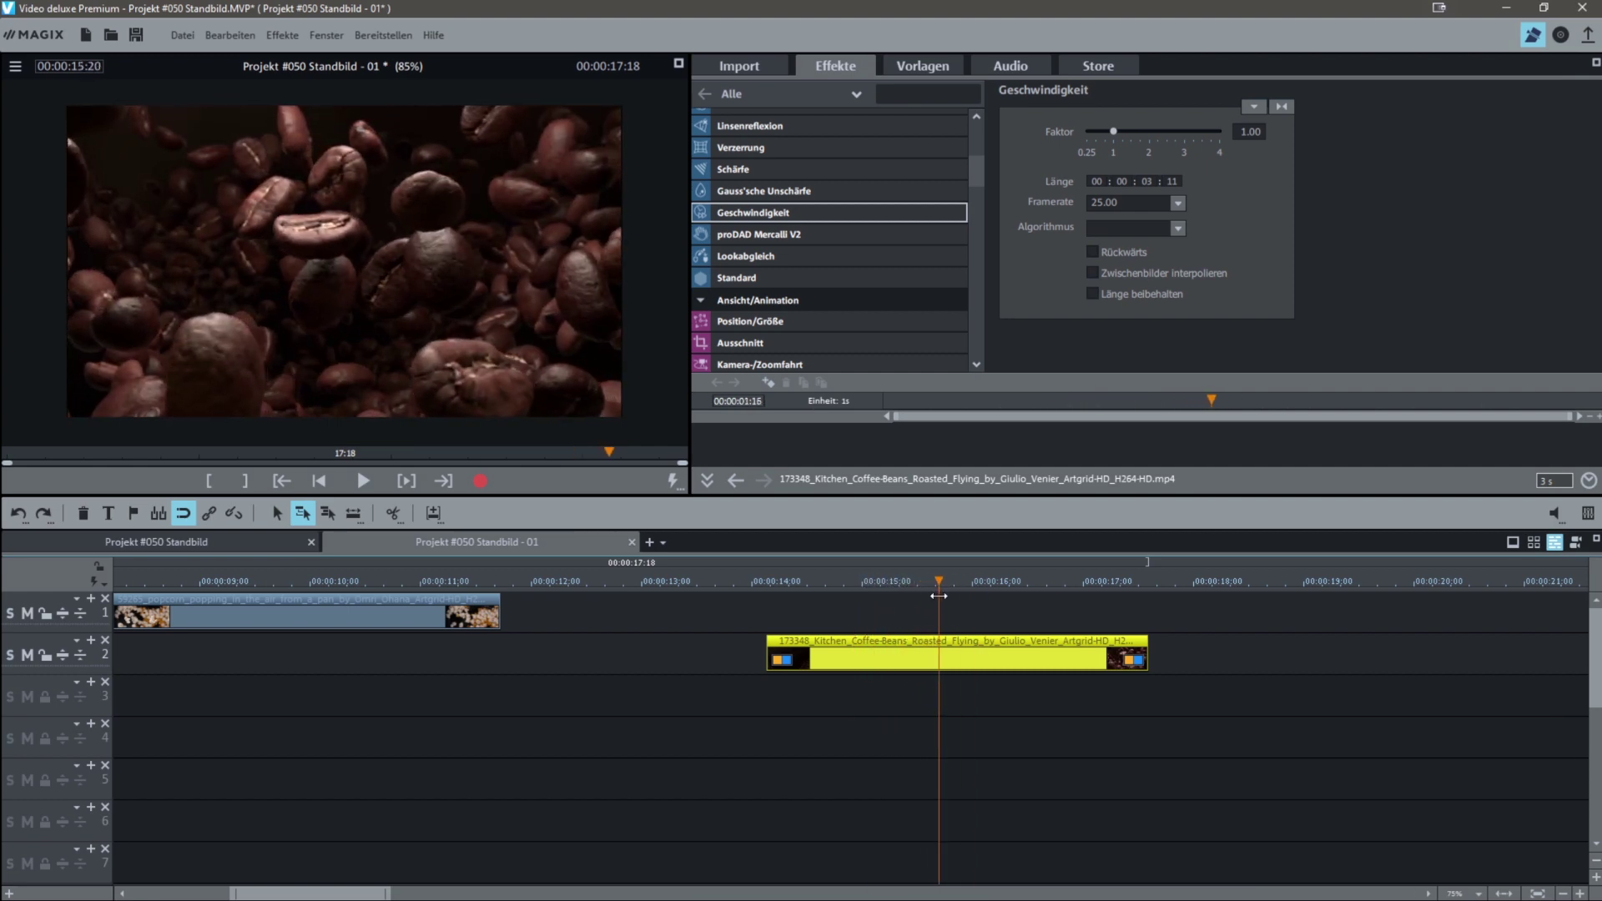
pyautogui.rightClick(943, 653)
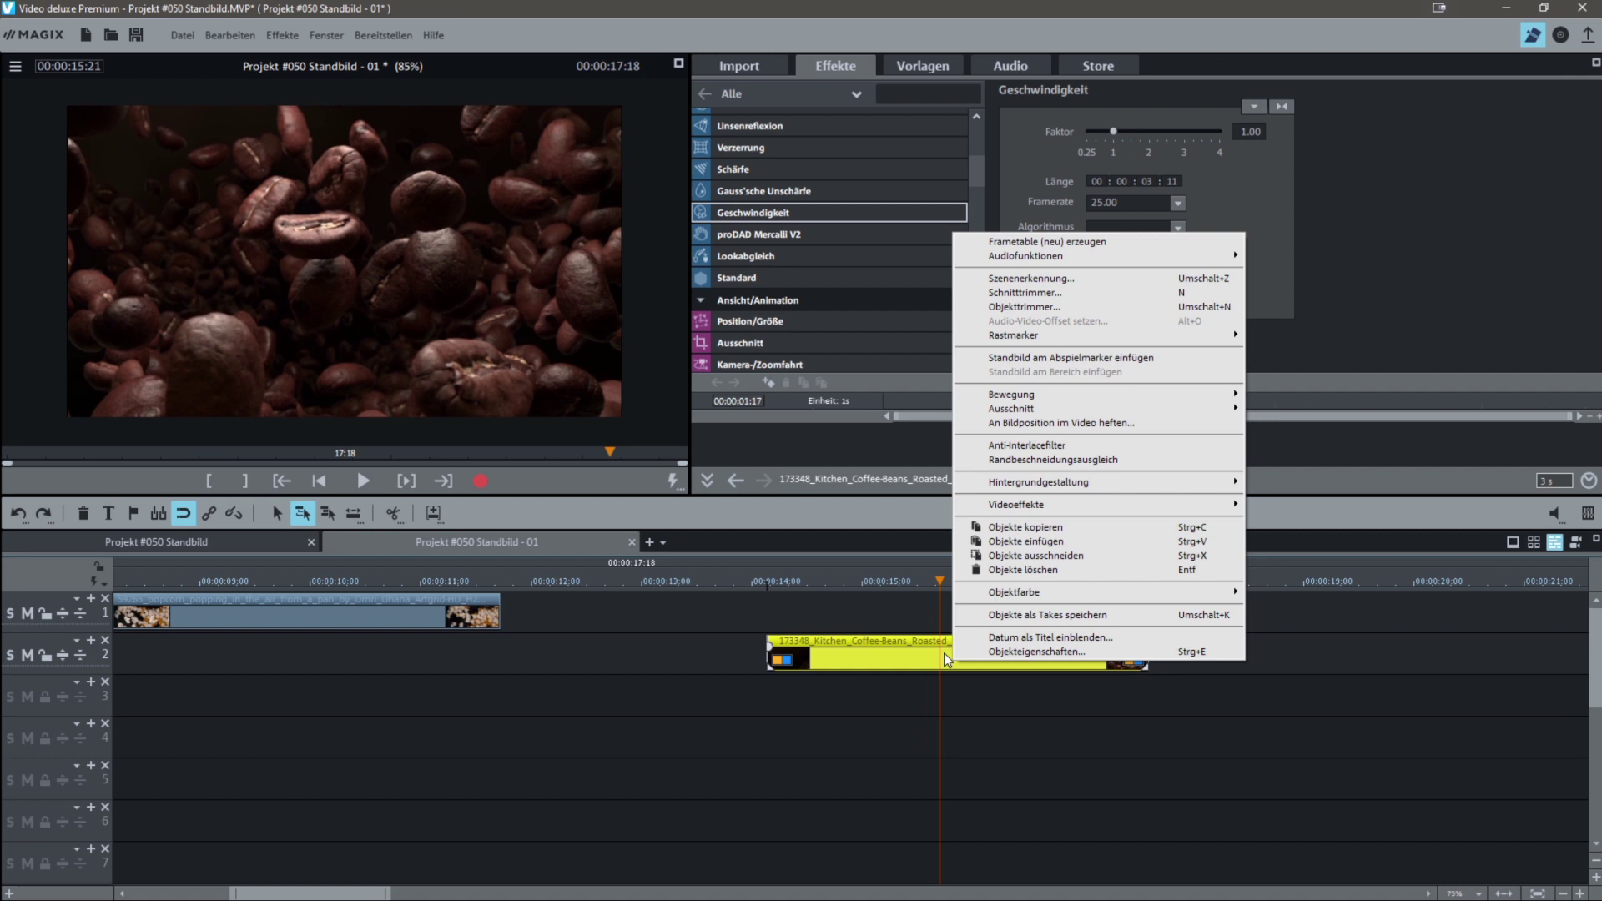
pyautogui.click(1029, 359)
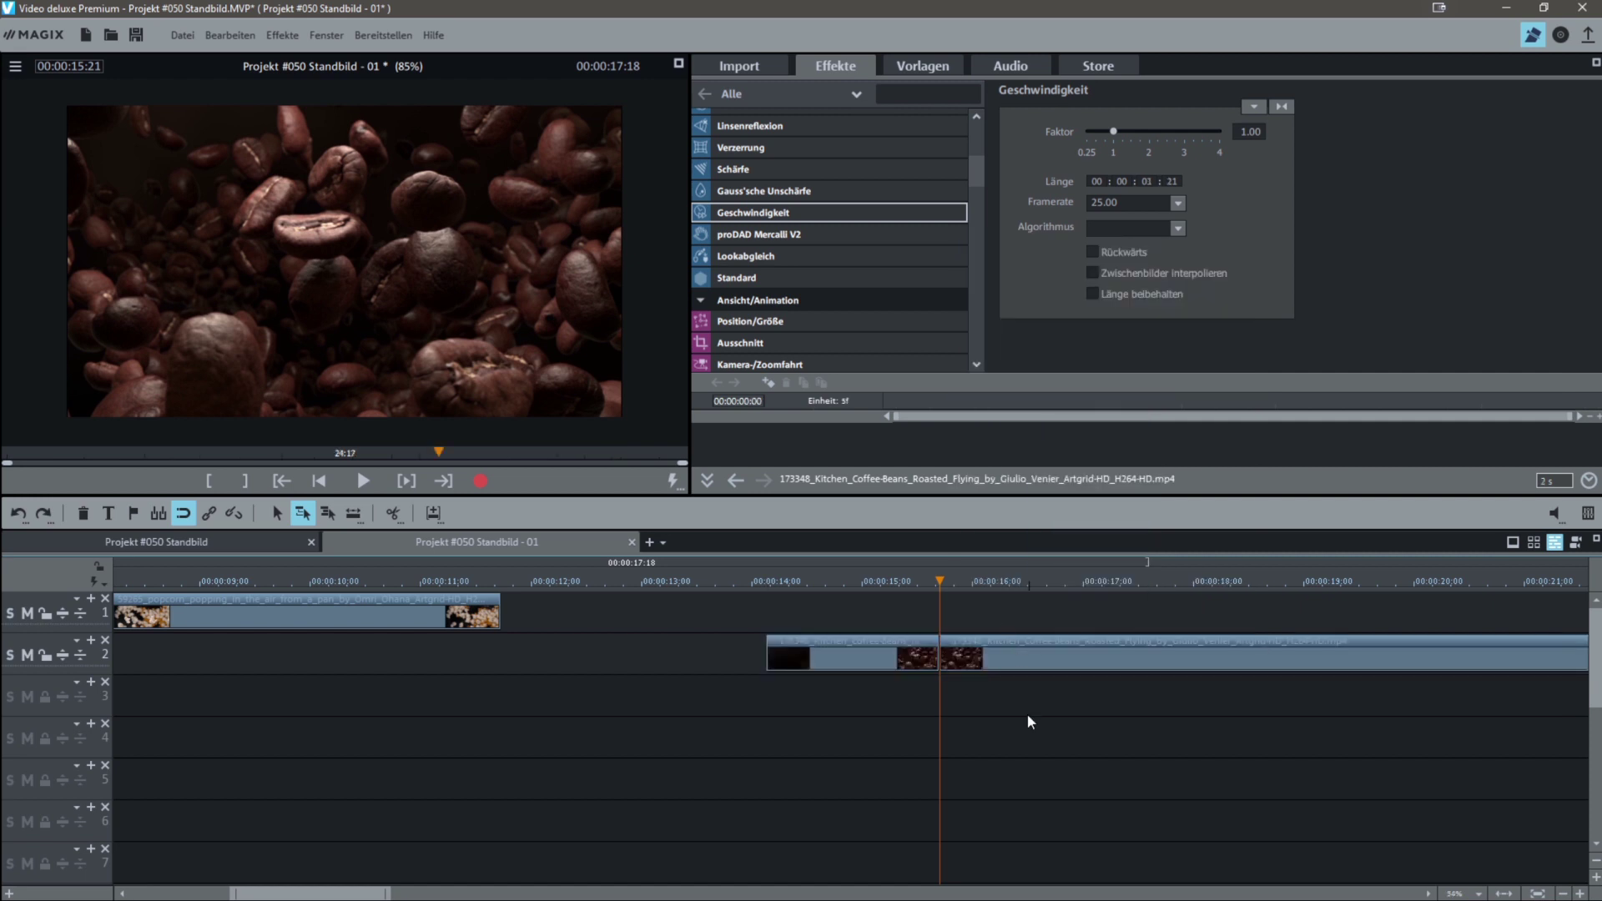
# Play back the coffee beans sequence from its beginning to review the inserted freeze
pyautogui.scroll(-4, 1028, 714)
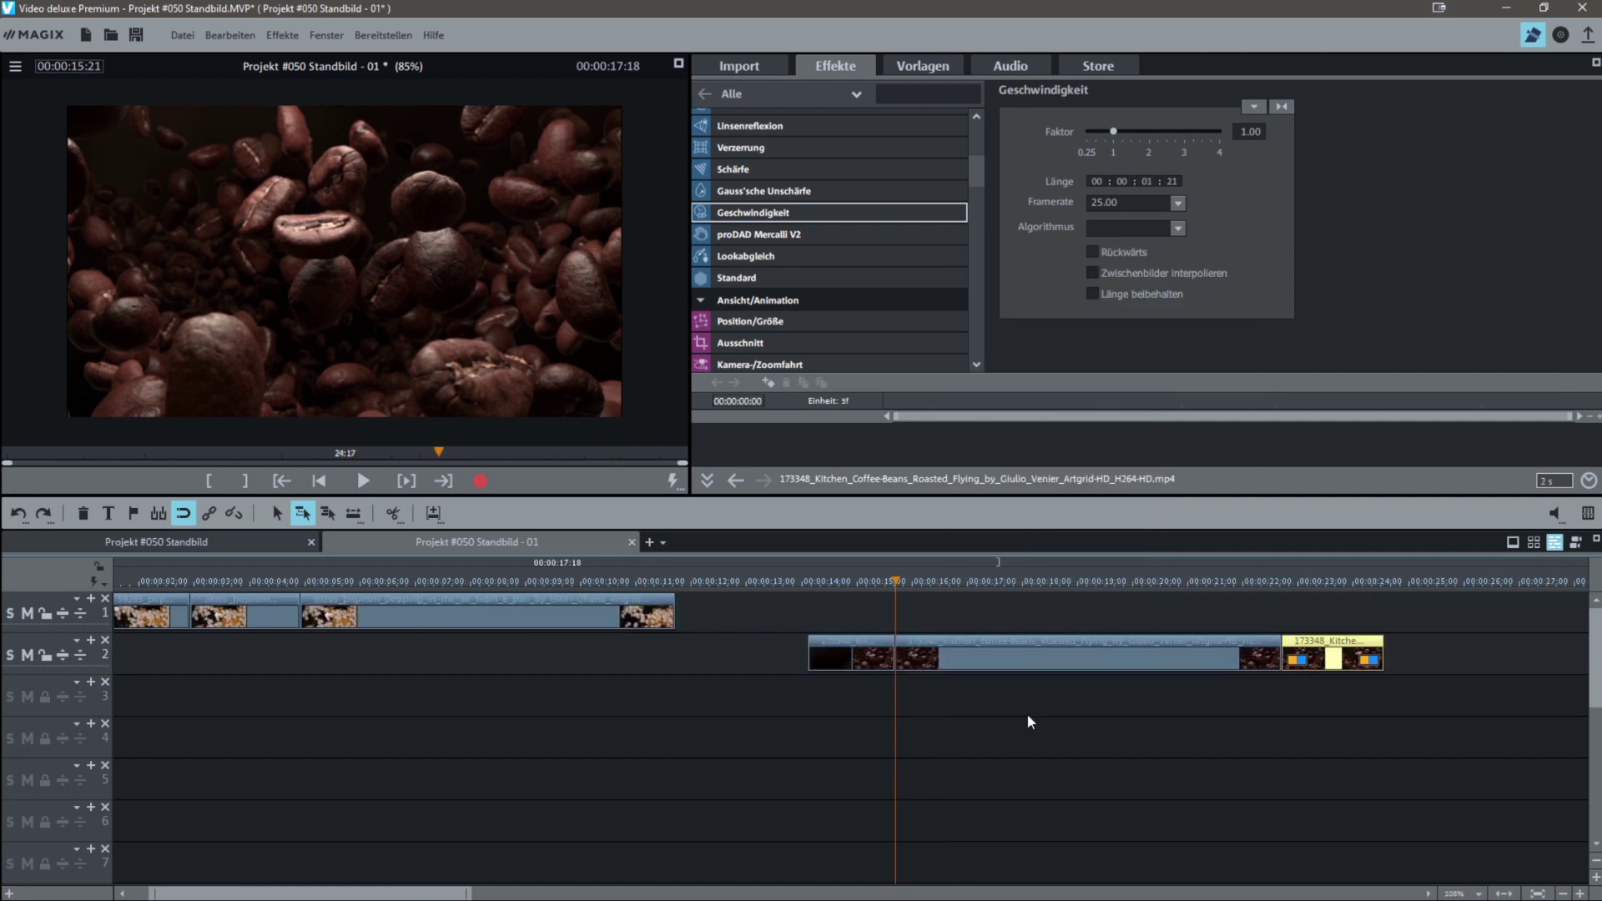
pyautogui.click(506, 584)
pyautogui.press('space')
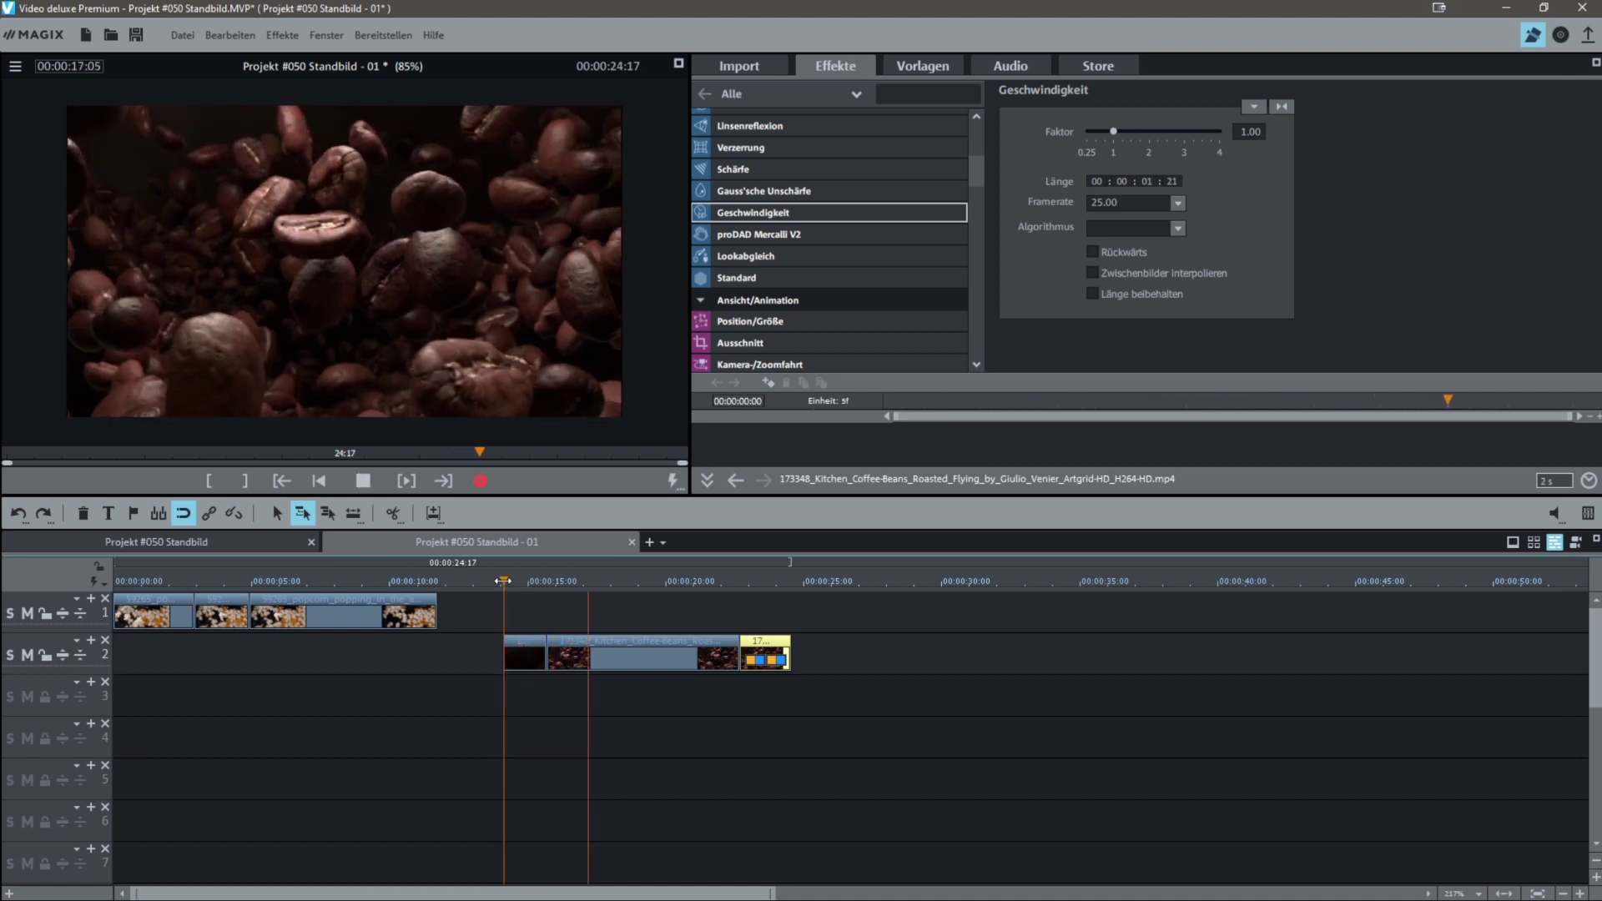
# Examine the object properties of the coffee beans still image, including its playing time, and leave them unaltered
pyautogui.click(636, 654)
pyautogui.rightClick(647, 659)
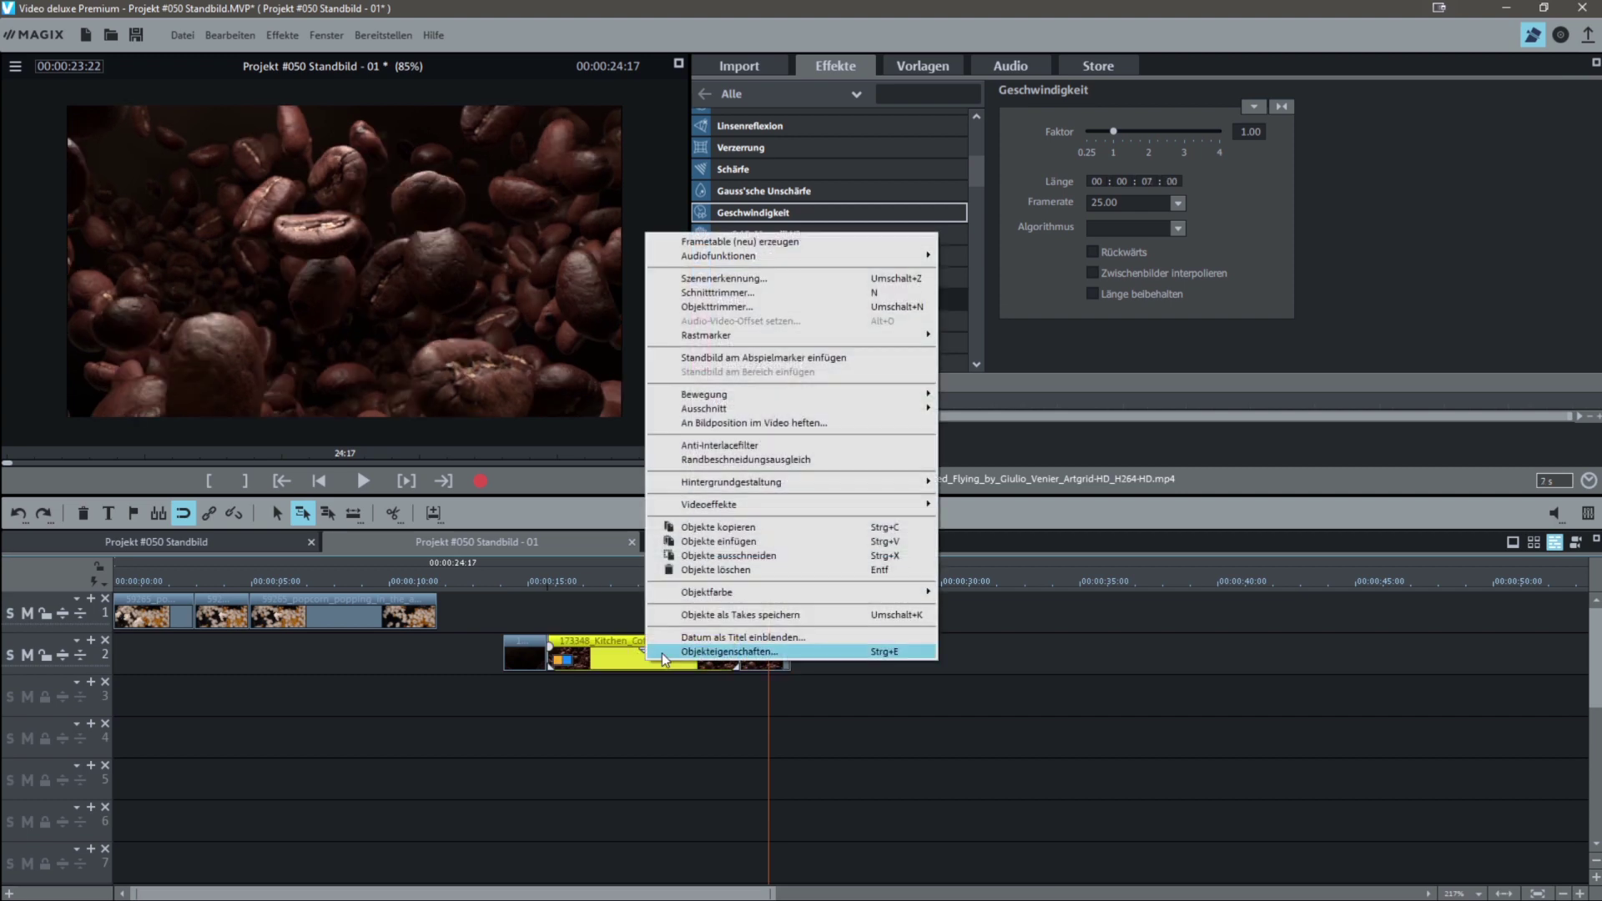
pyautogui.click(712, 656)
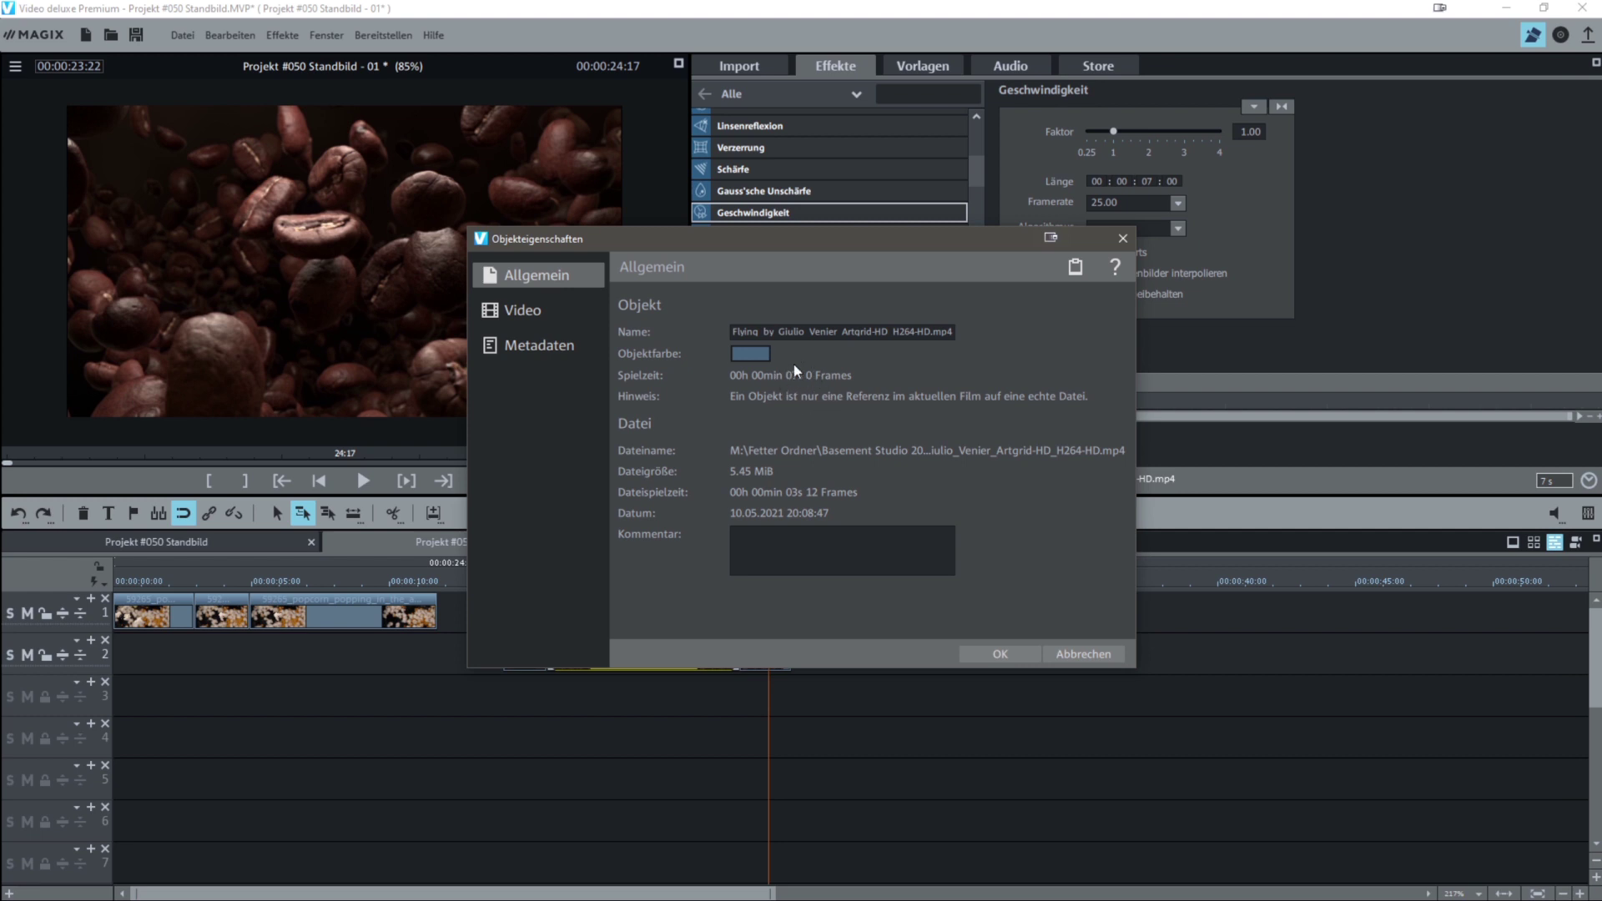
pyautogui.click(1123, 240)
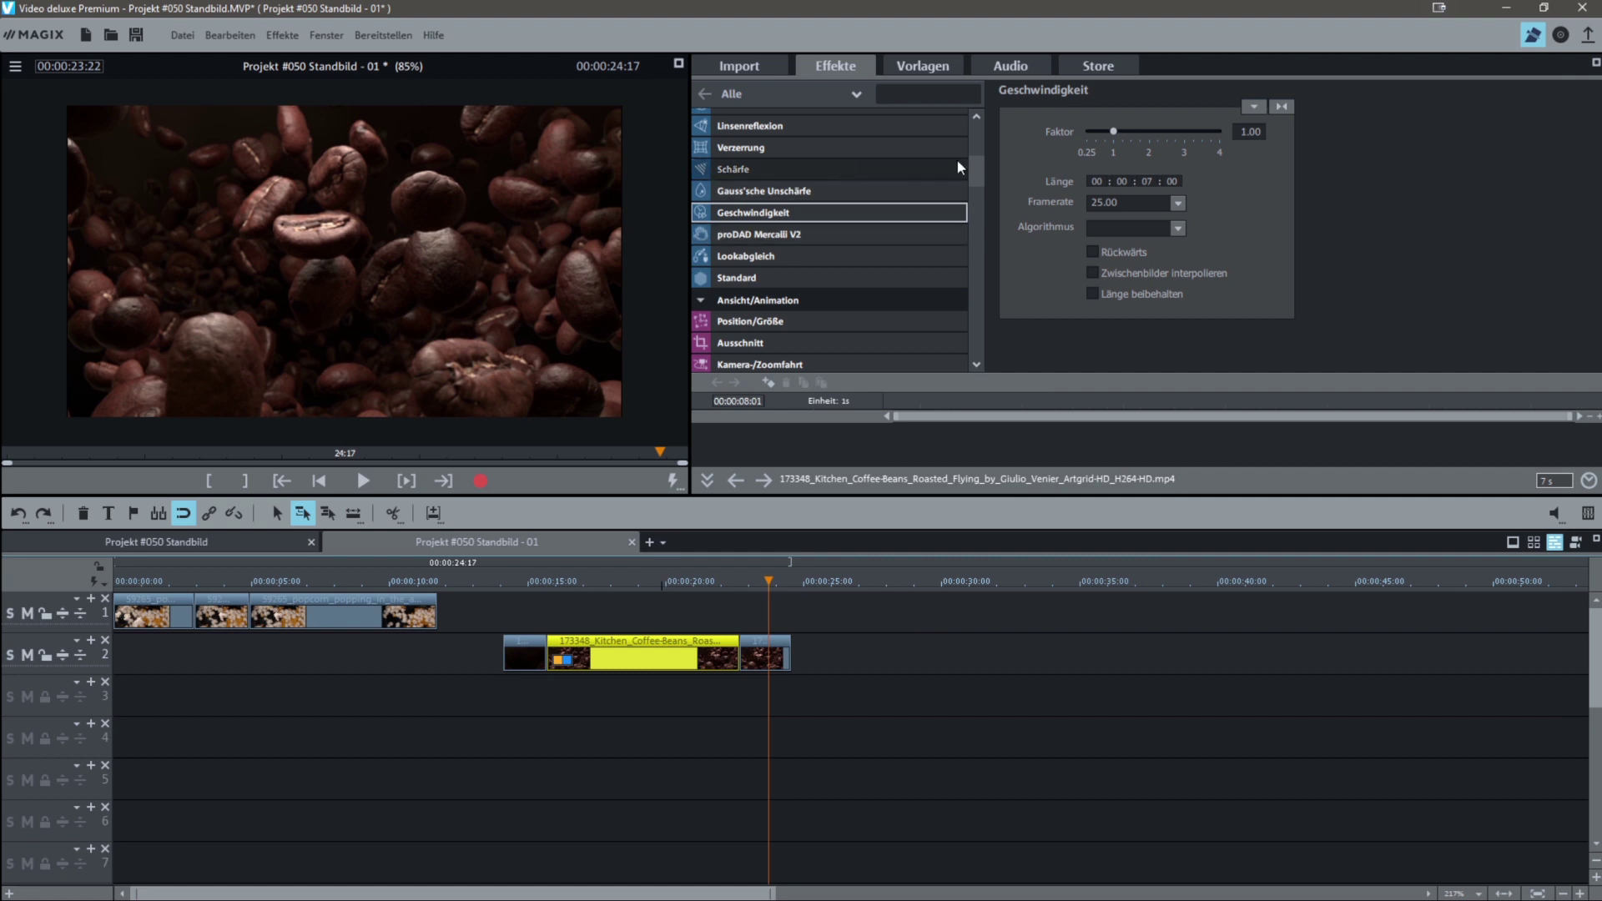
# Set the coffee beans still image's length to 00:00:02:00 with the Geschwindigkeit effect and play back the shortened freeze
pyautogui.click(1148, 181)
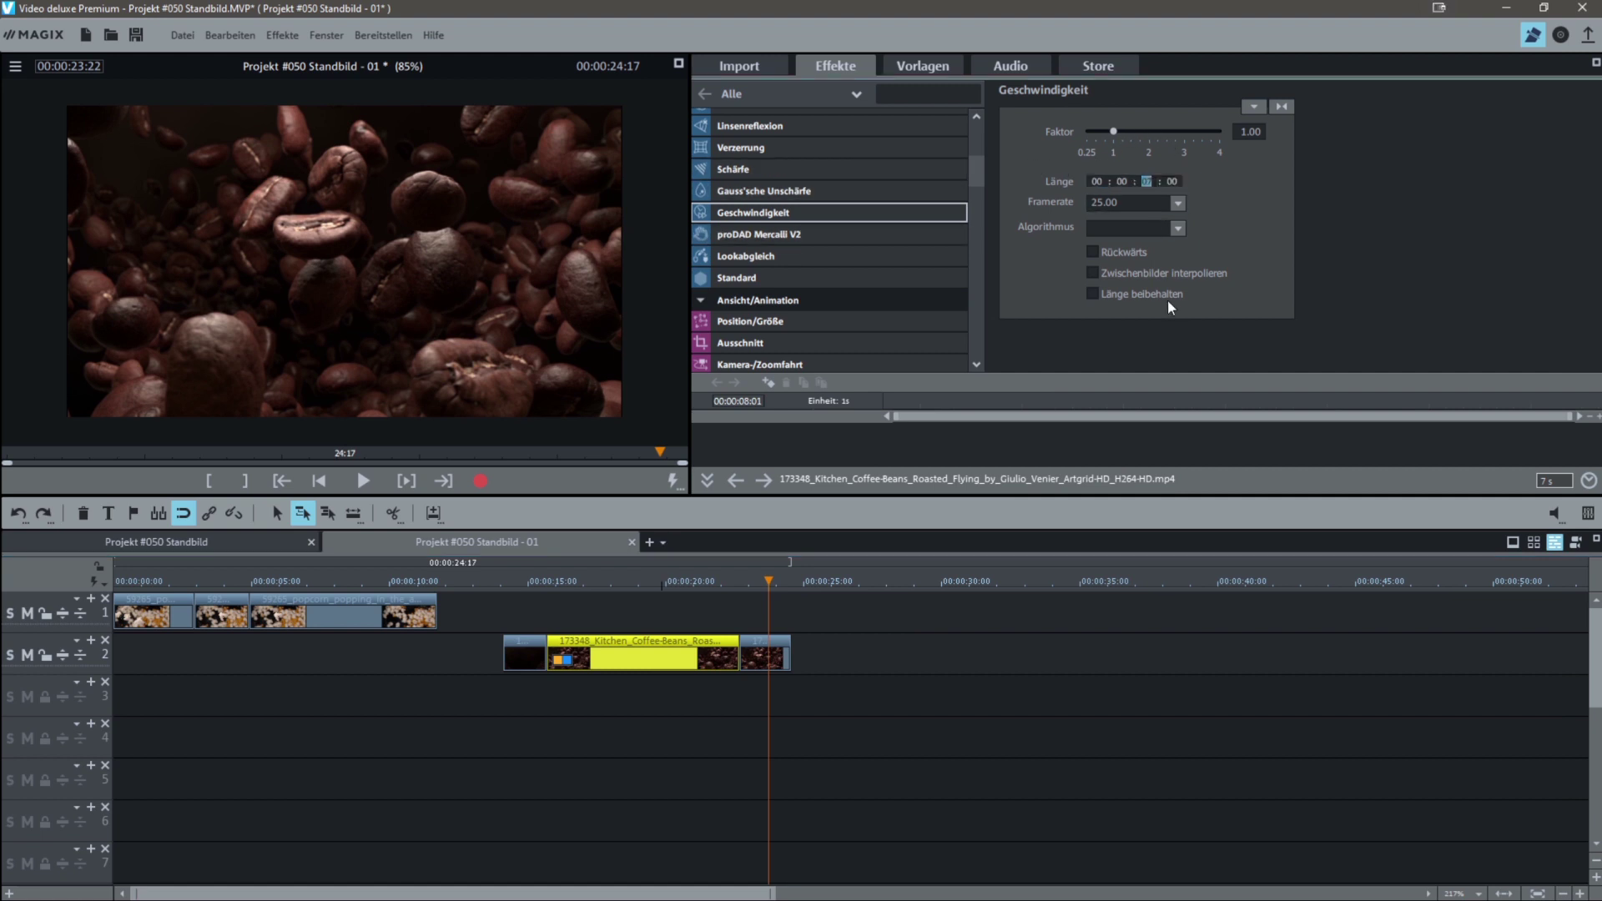
pyautogui.write('02')
pyautogui.press('Return')
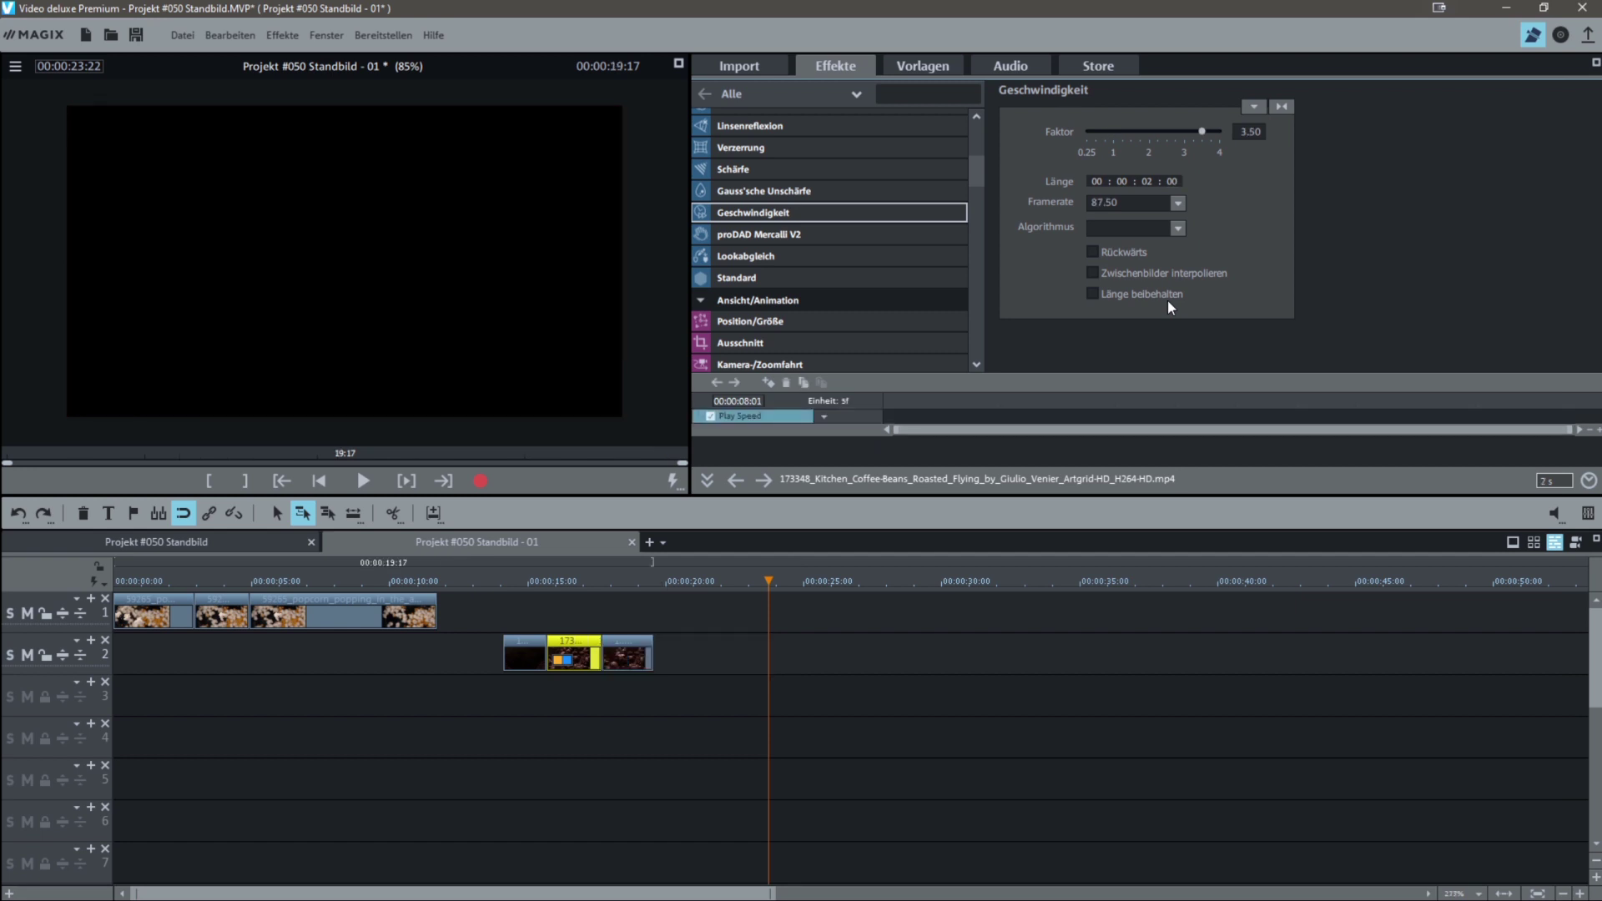
pyautogui.click(538, 582)
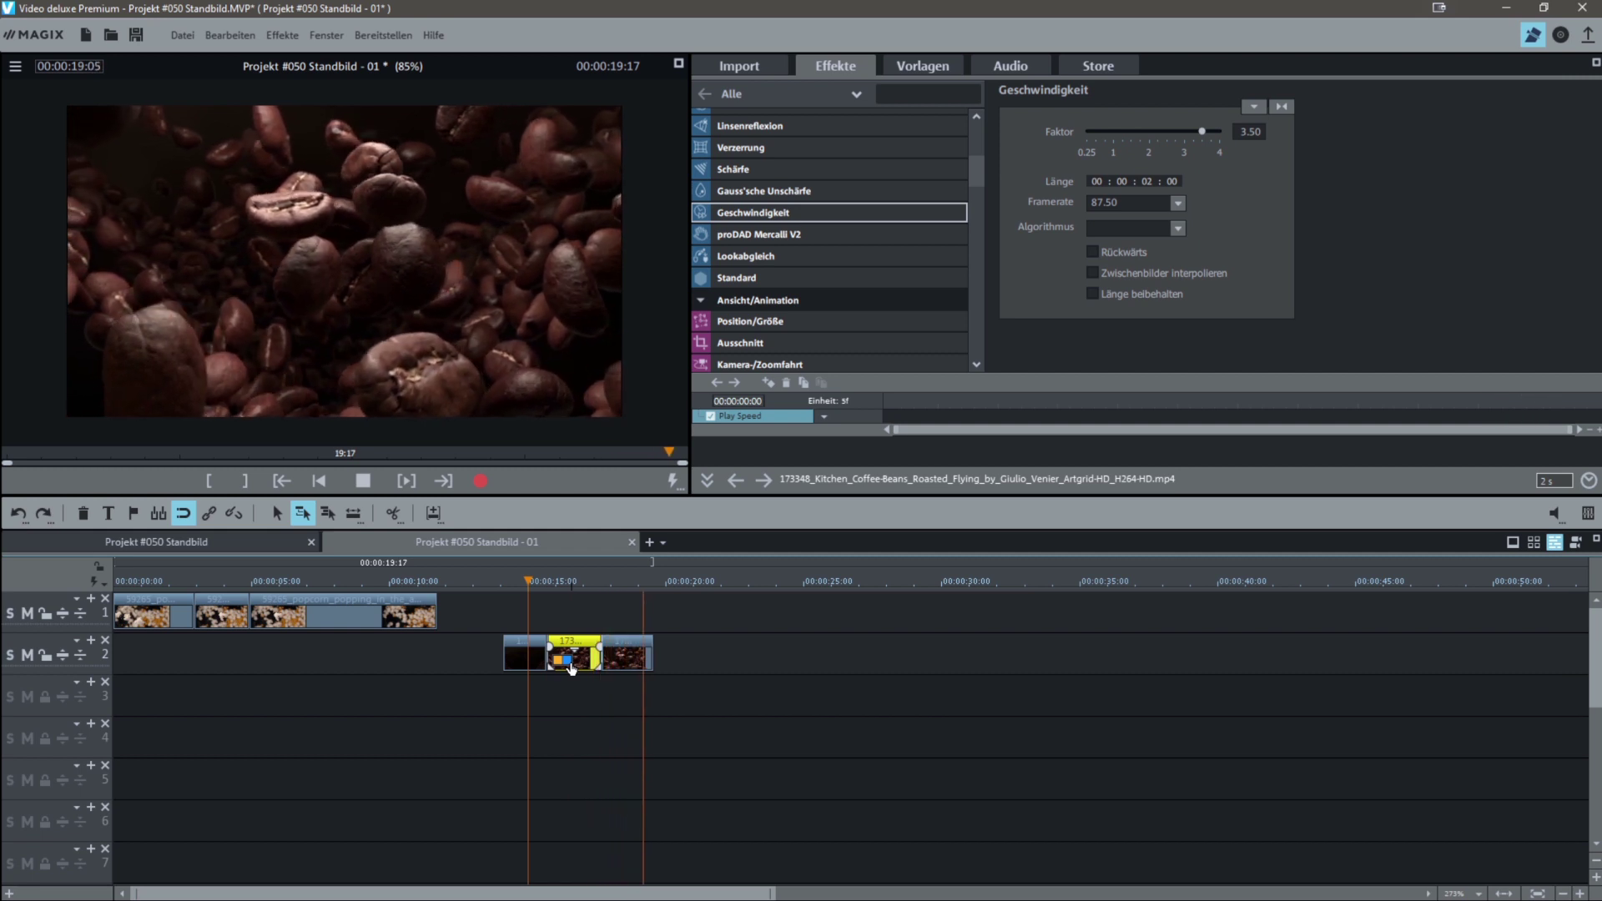
# Switch to the finished film Projekt #050 Standbild and scrub through its popcorn freeze and title
pyautogui.click(220, 542)
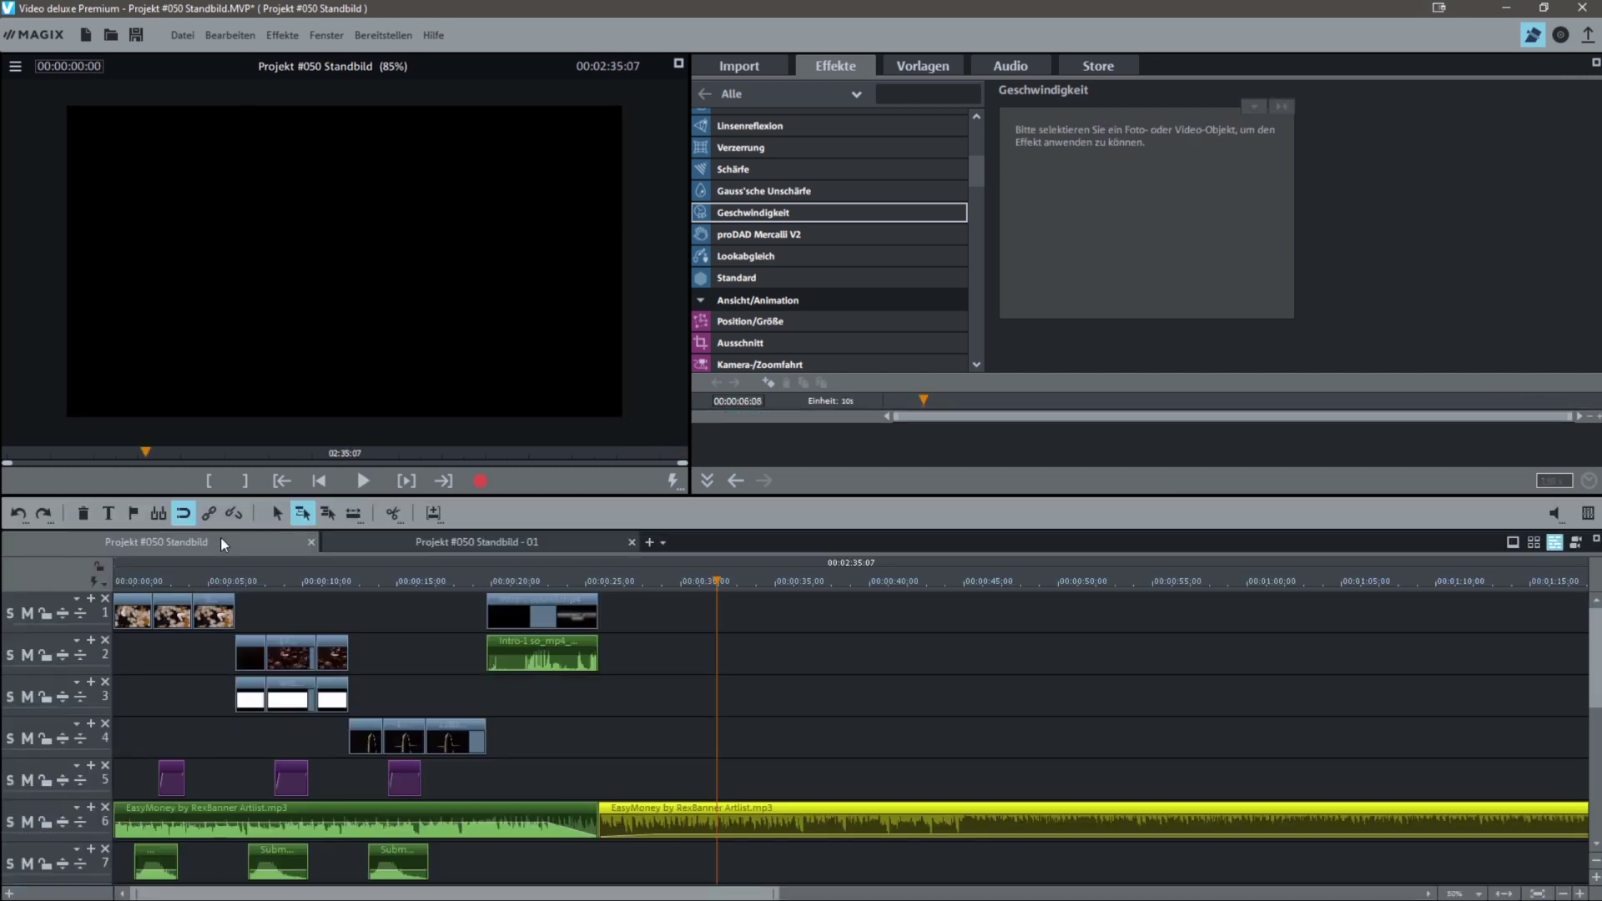
pyautogui.click(126, 584)
pyautogui.moveTo(133, 588); pyautogui.dragTo(145, 599)
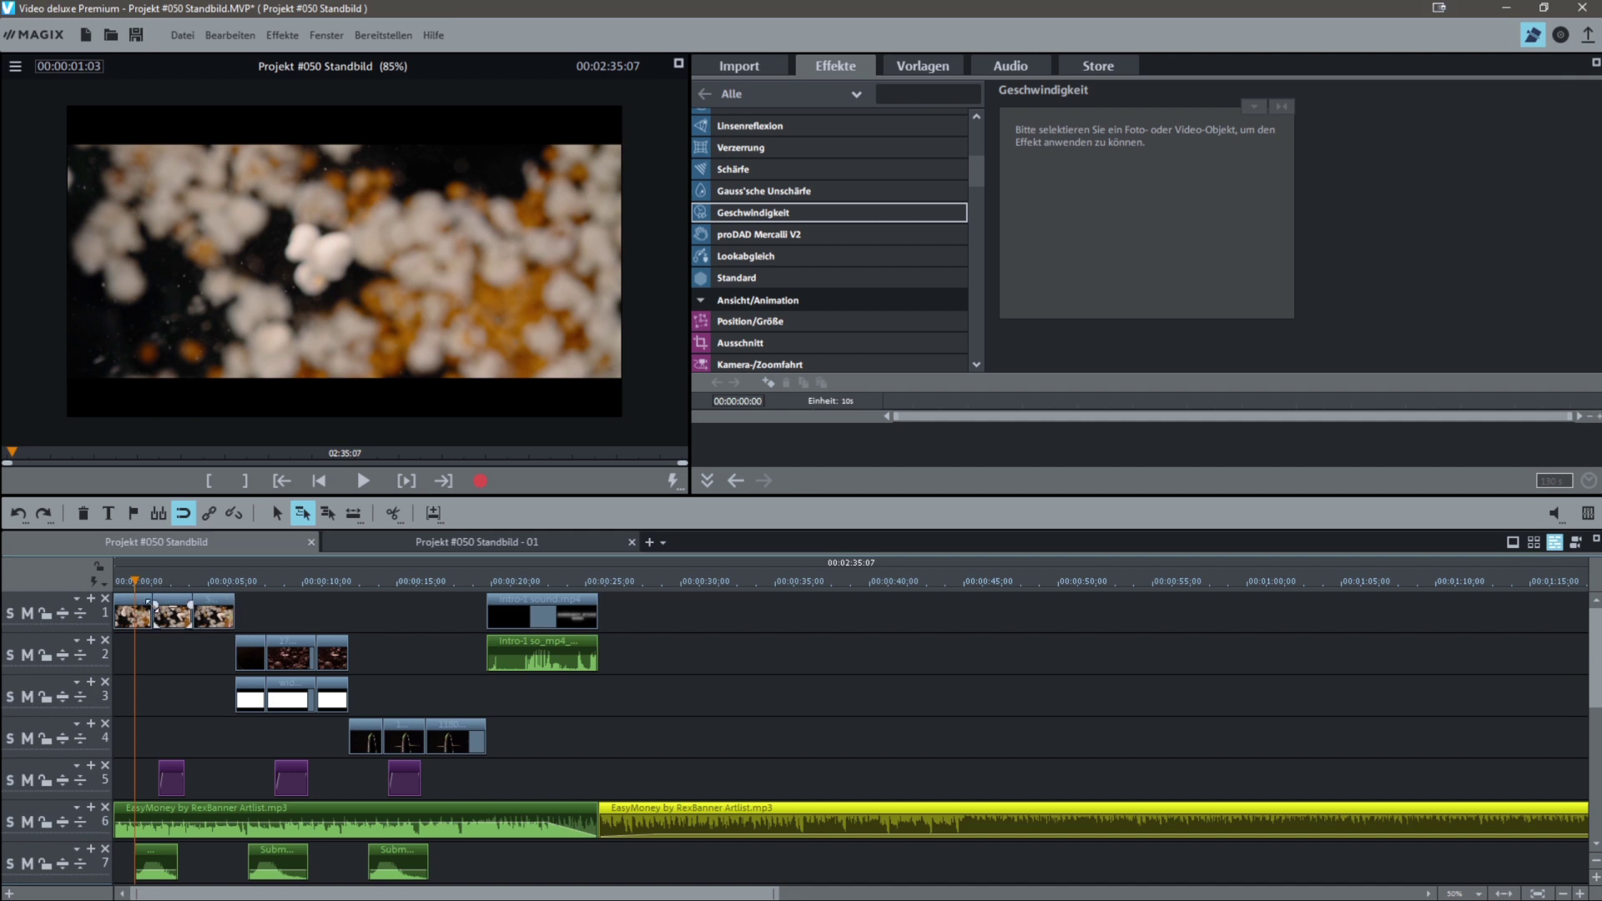
pyautogui.doubleClick(154, 585)
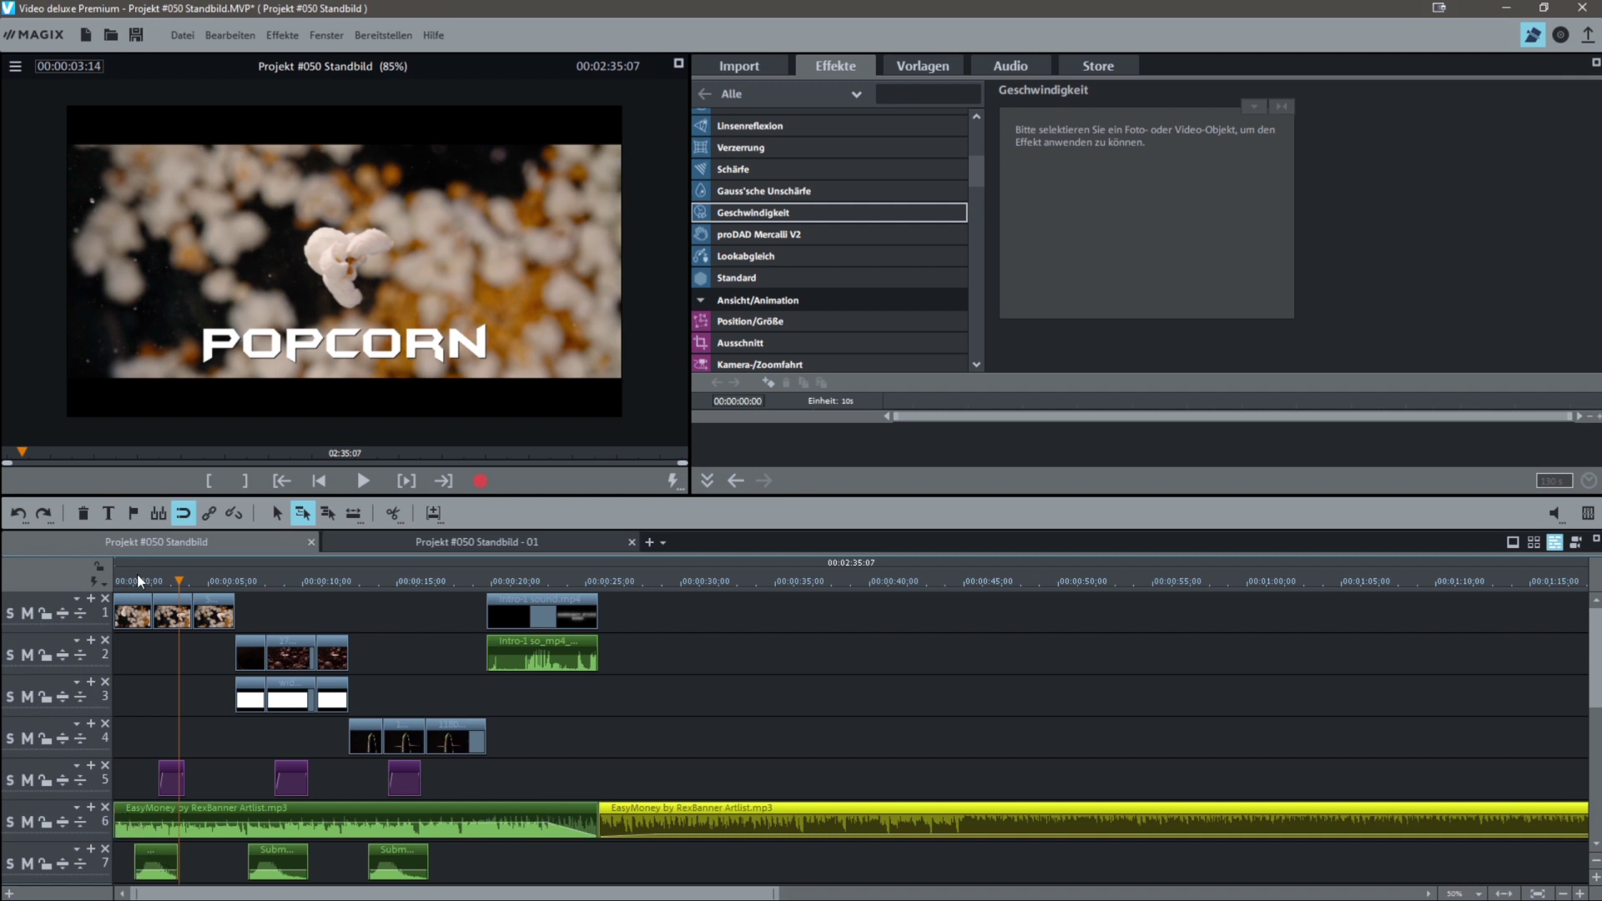
pyautogui.moveTo(140, 581); pyautogui.dragTo(185, 579)
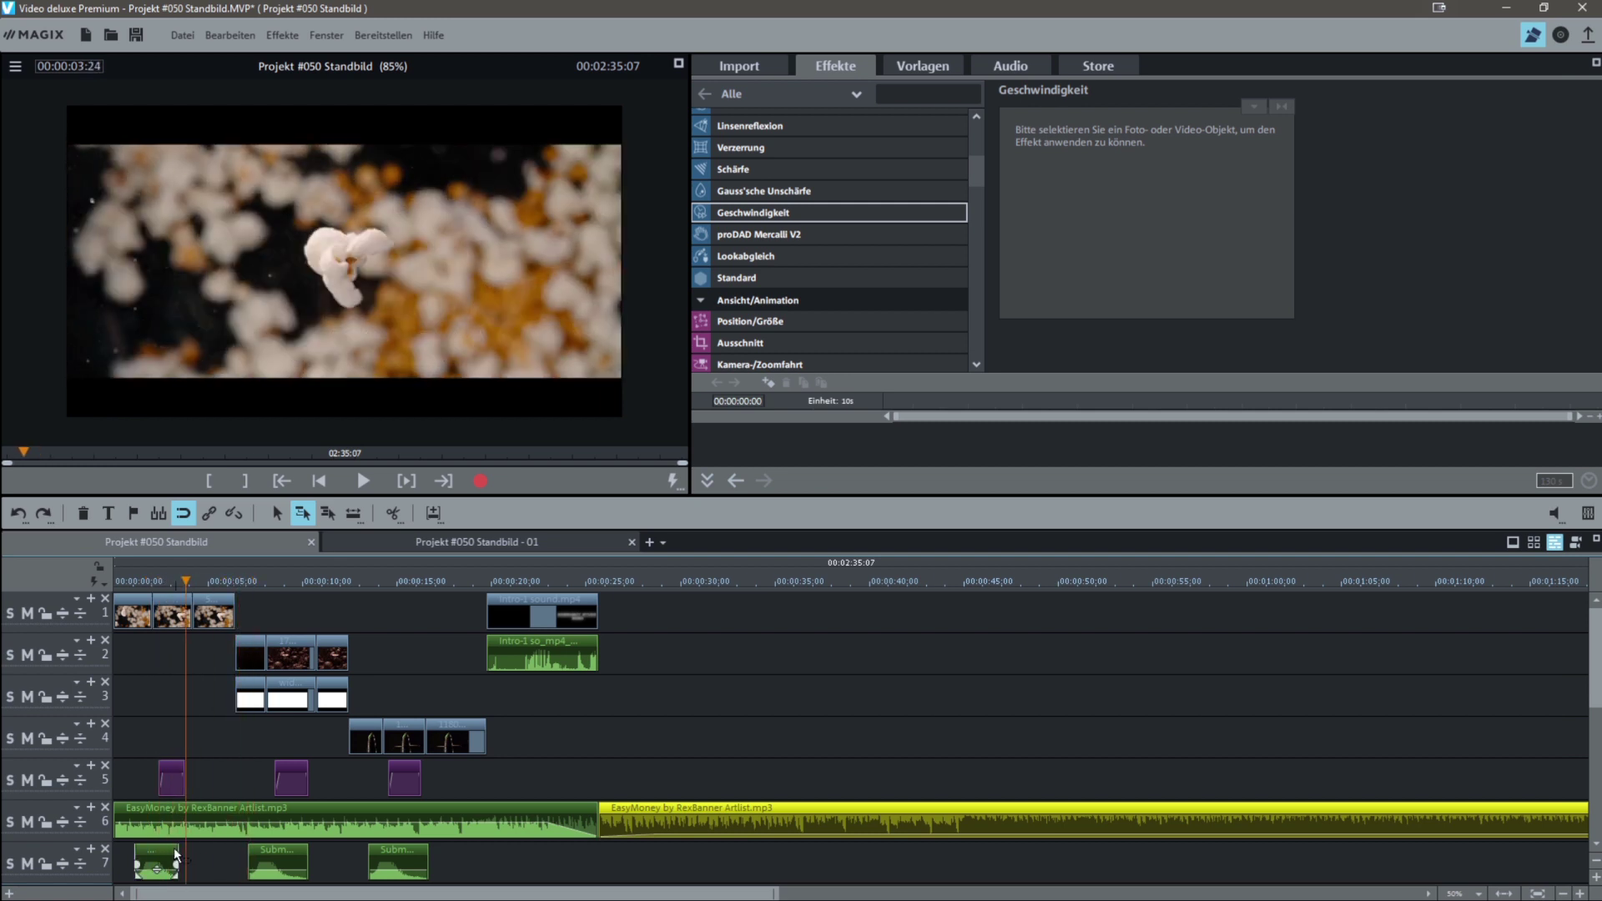
# Examine how the music and sound effect tracks line up with the start and end of the popcorn still image
pyautogui.scroll(-1, 195, 849)
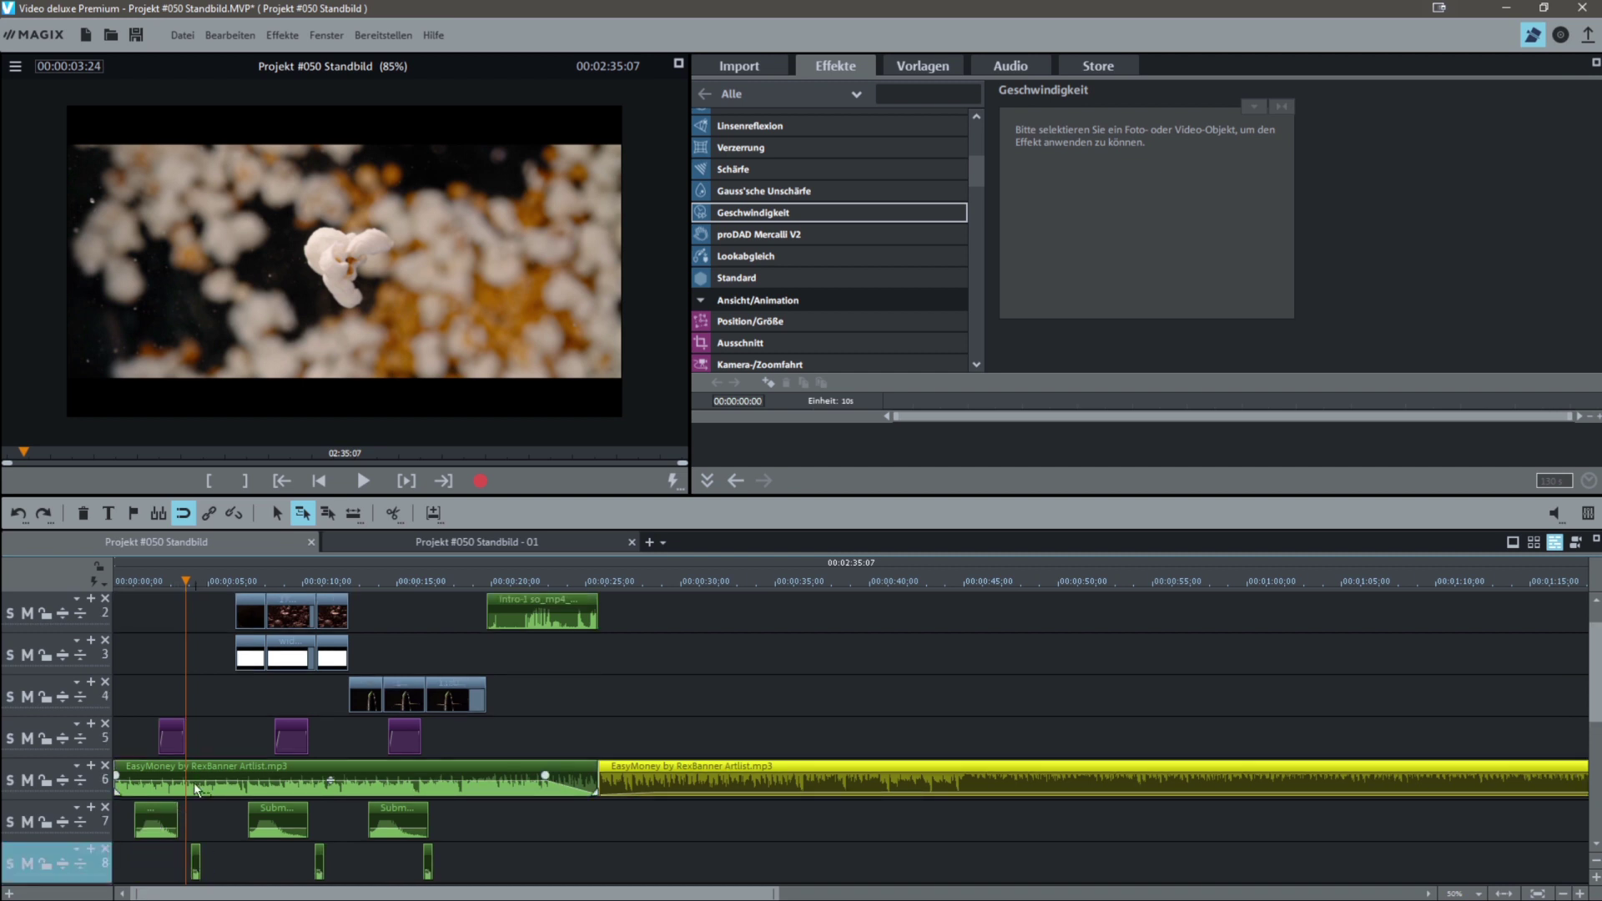
pyautogui.keyDown('shift'); pyautogui.scroll(-1, 226, 773); pyautogui.keyUp('shift')
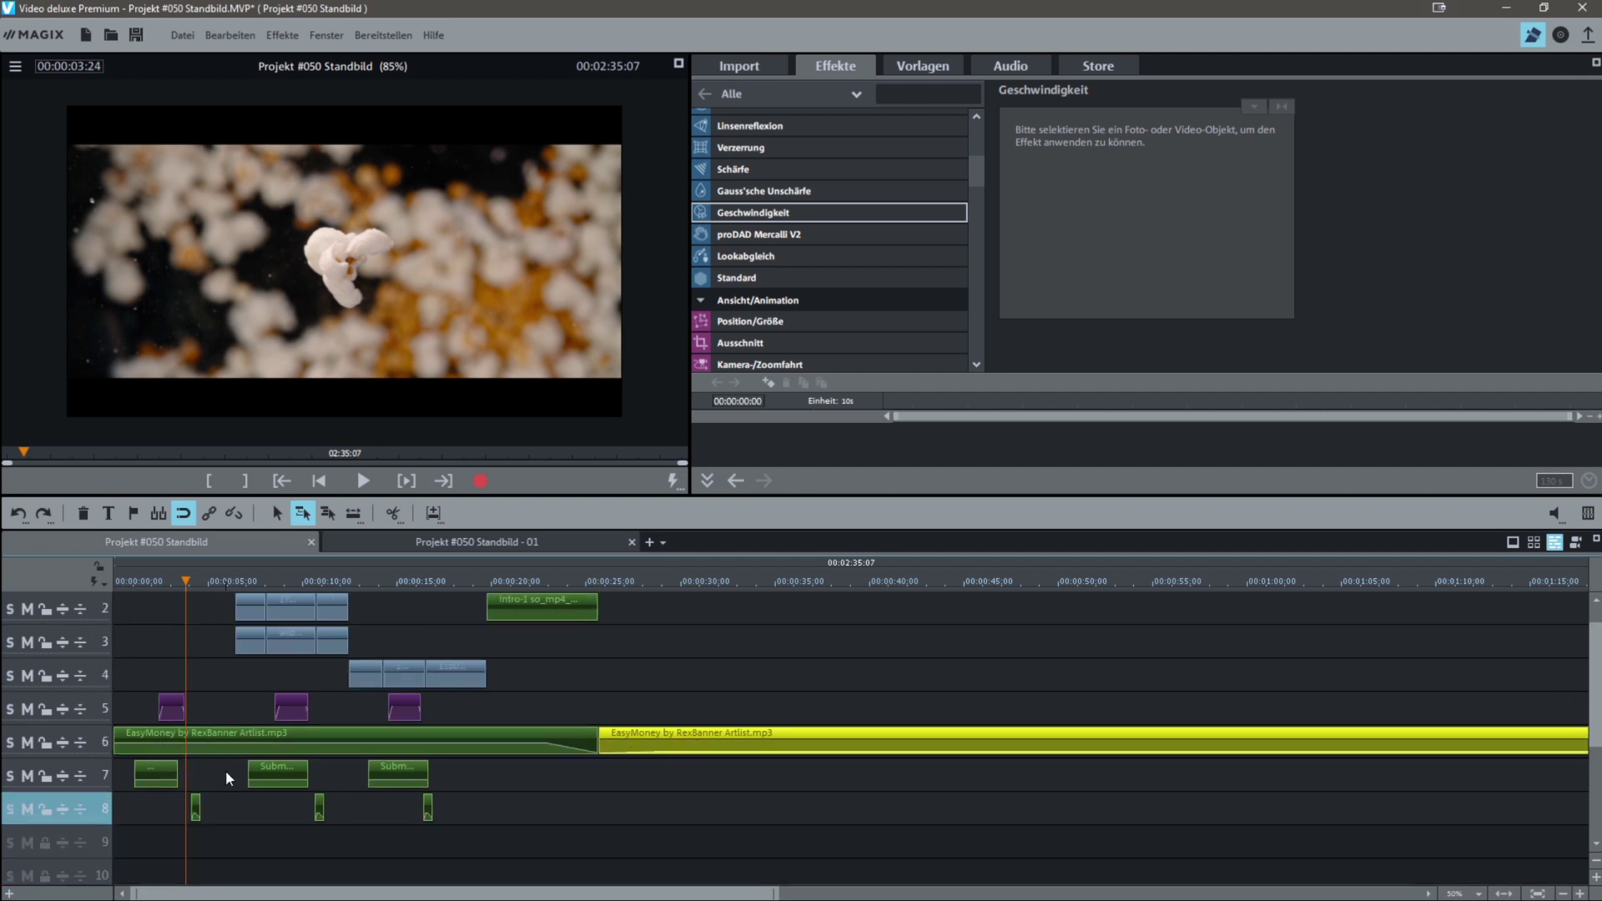
pyautogui.scroll(1, 226, 770)
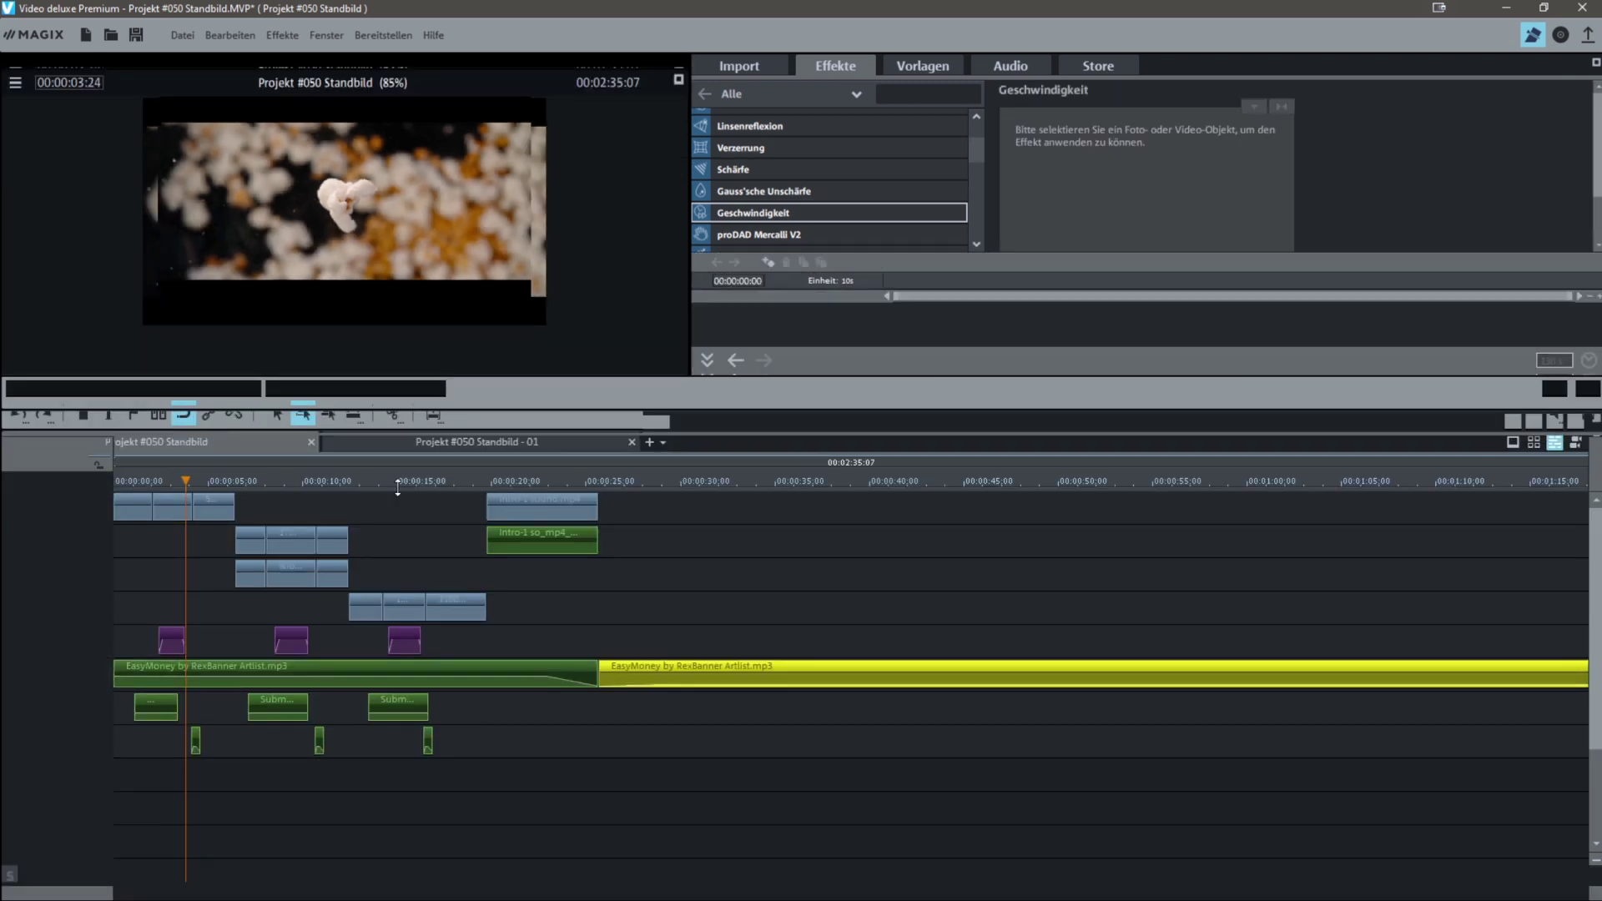
pyautogui.keyDown('shift'); pyautogui.scroll(1, 273, 698); pyautogui.keyUp('shift')
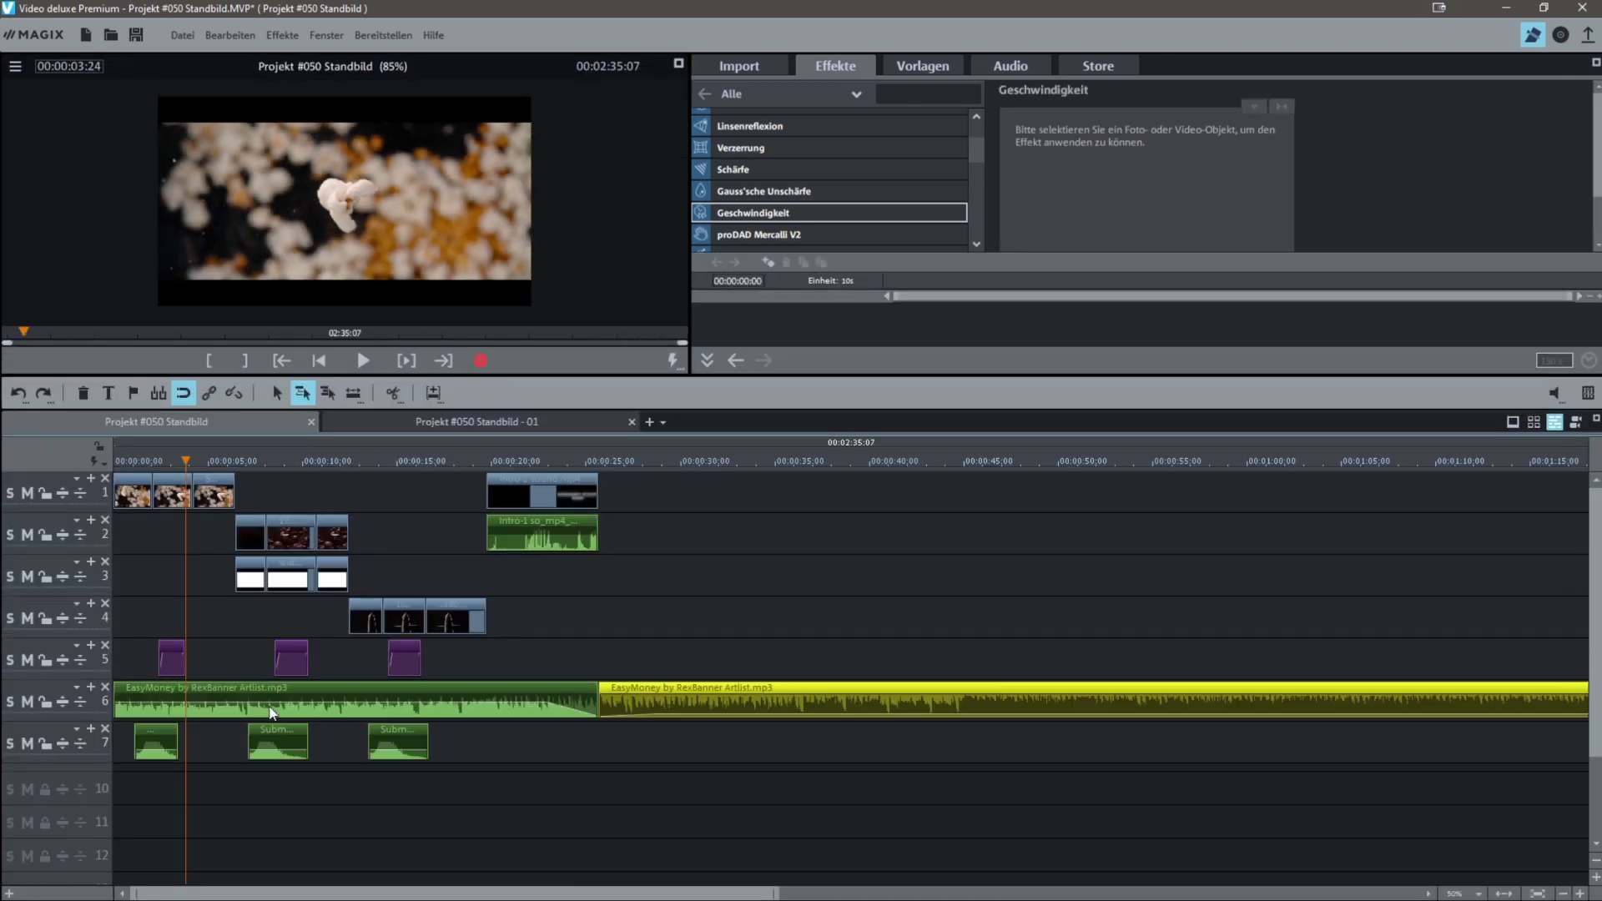
pyautogui.keyDown('shift'); pyautogui.scroll(1, 268, 710); pyautogui.keyUp('shift')
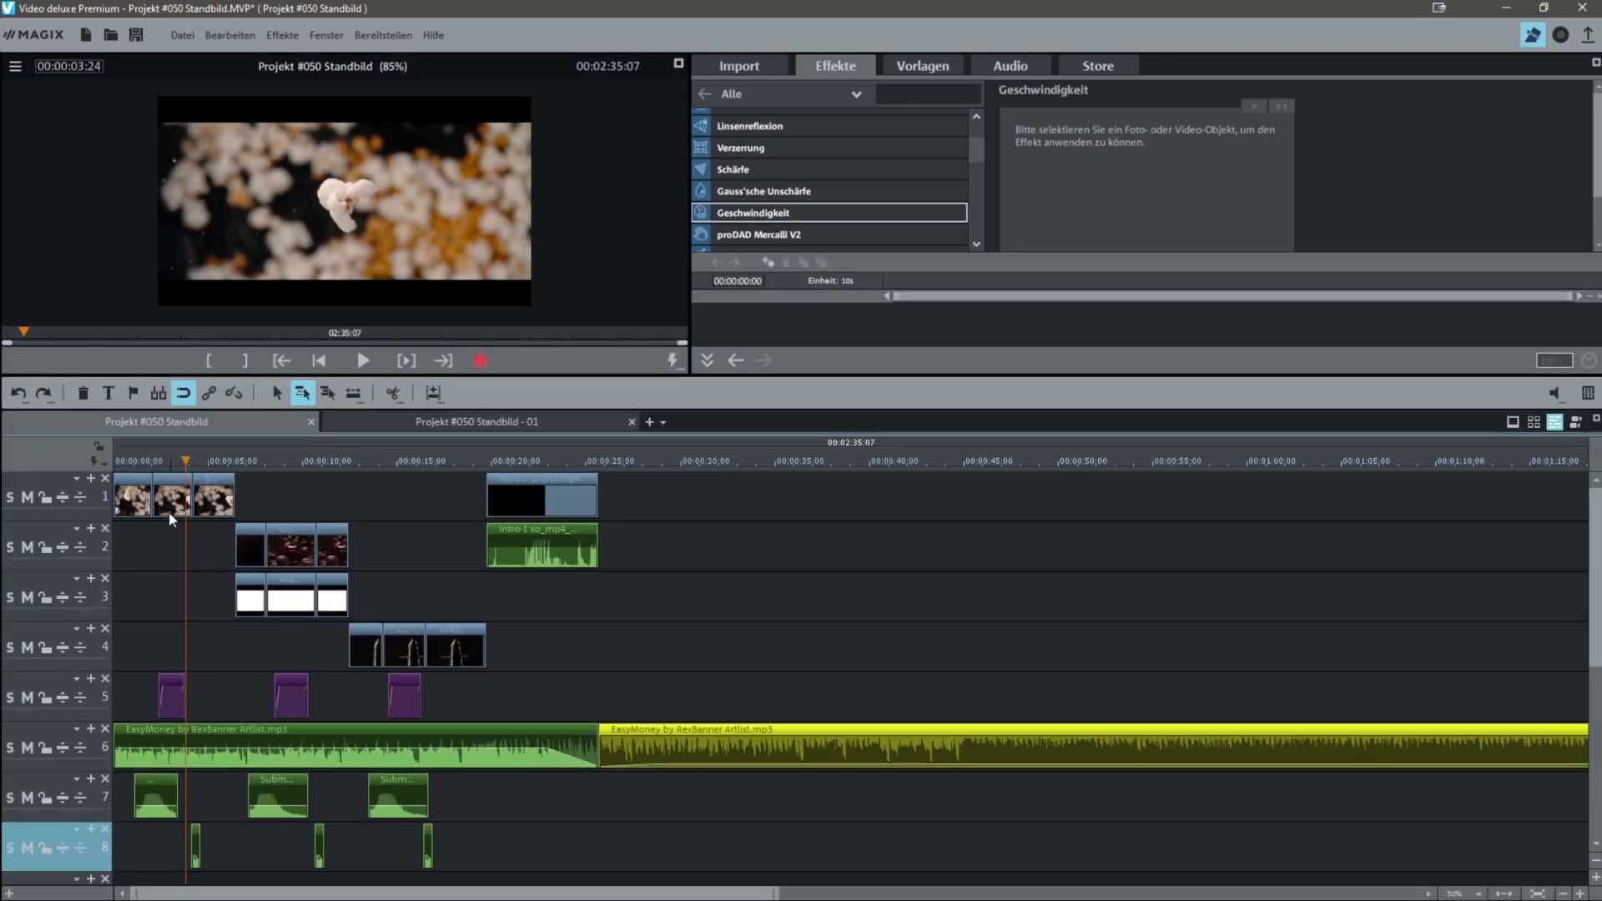
pyautogui.click(151, 458)
pyautogui.click(152, 459)
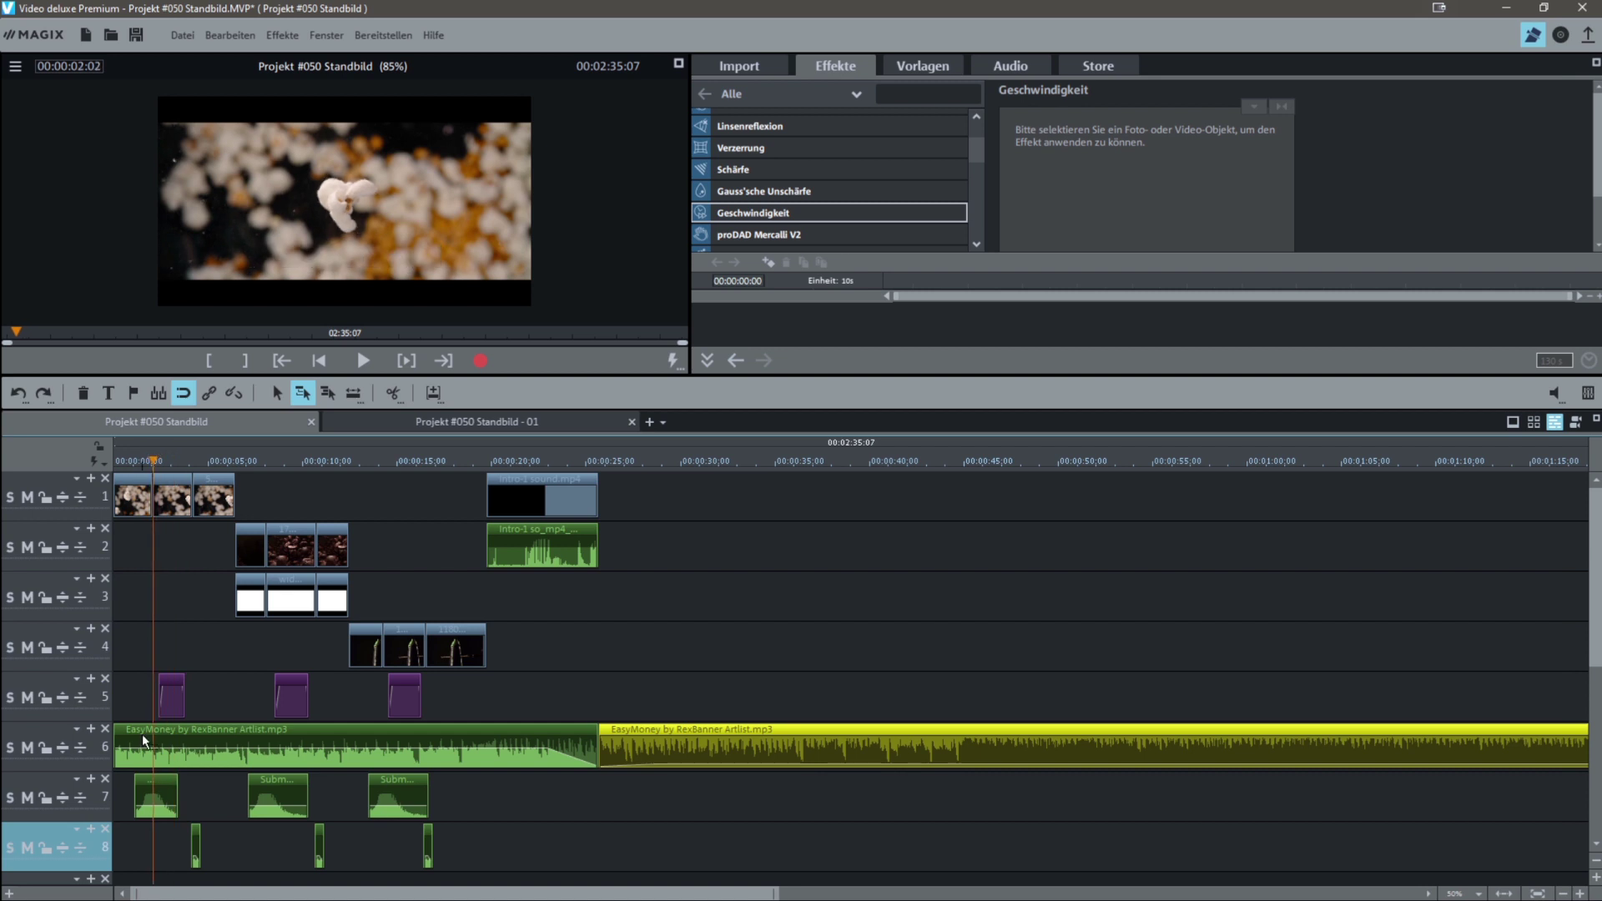
pyautogui.click(193, 459)
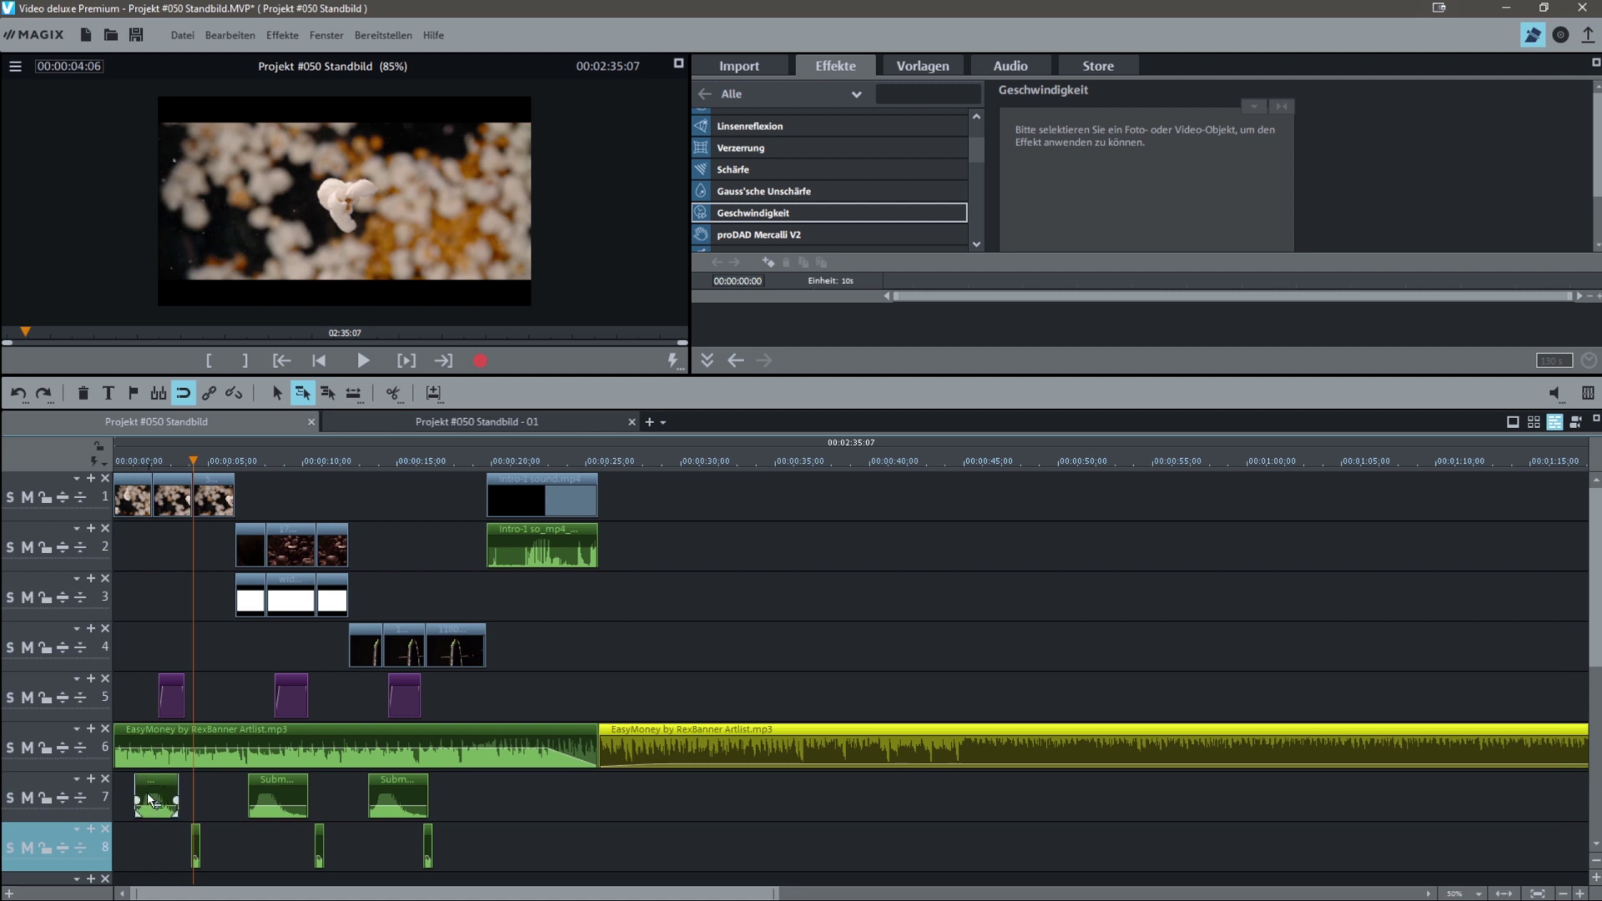
# Scrub from the start of the coffee beans freeze through its KAFFEEBOHNE title to the outro at about 00:00:24:20
pyautogui.click(268, 477)
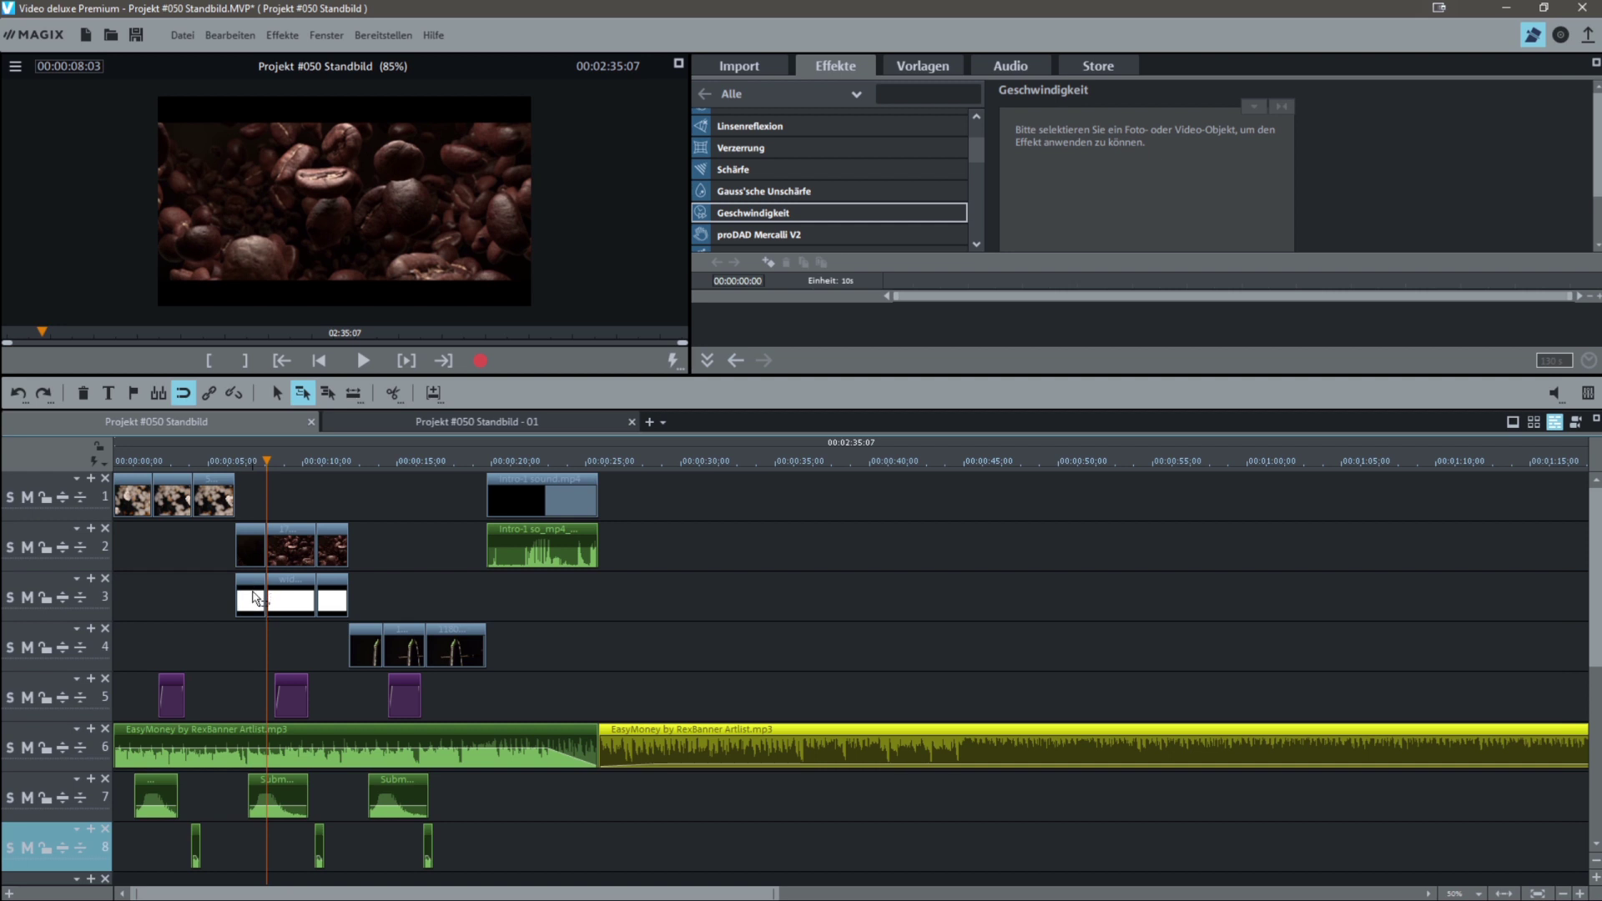
pyautogui.moveTo(266, 461); pyautogui.dragTo(291, 464)
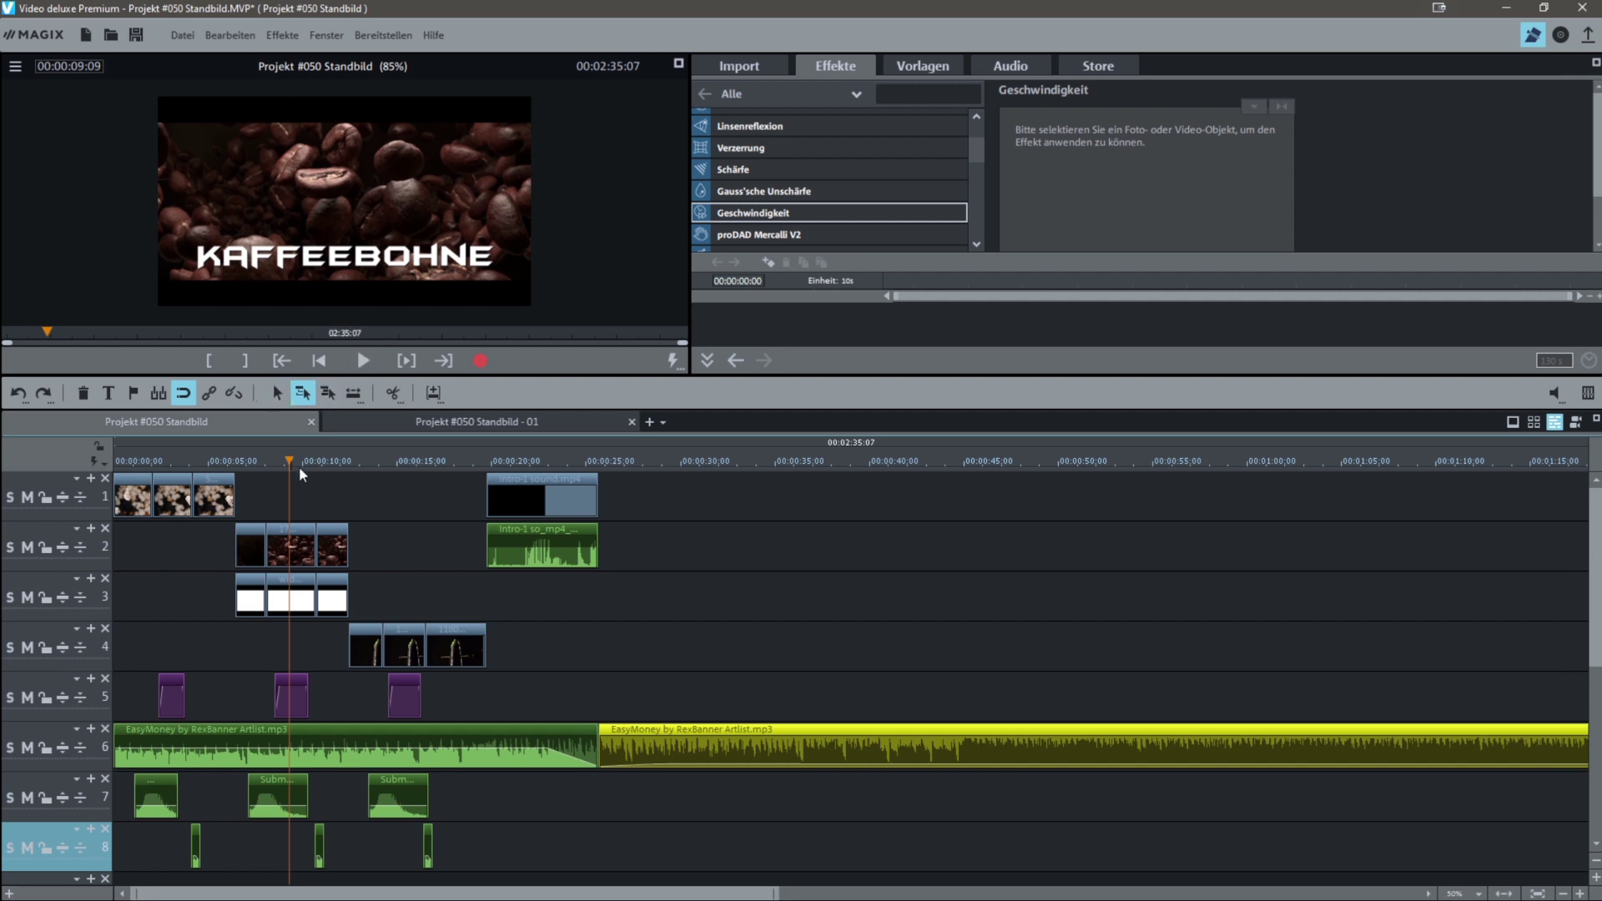
pyautogui.moveTo(286, 459); pyautogui.dragTo(576, 462)
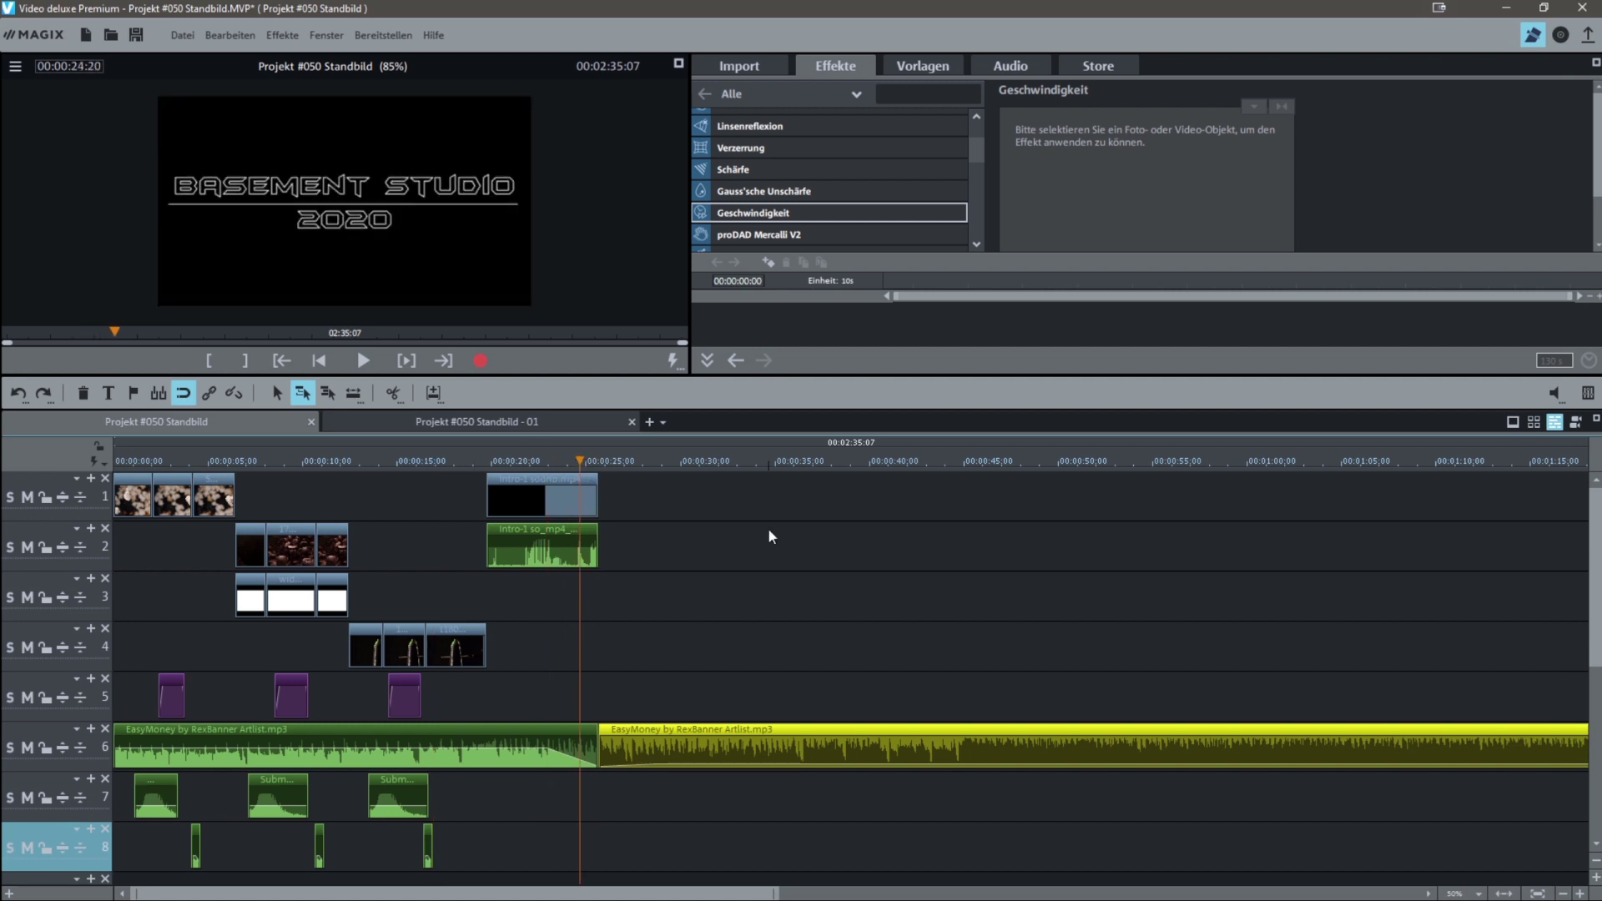